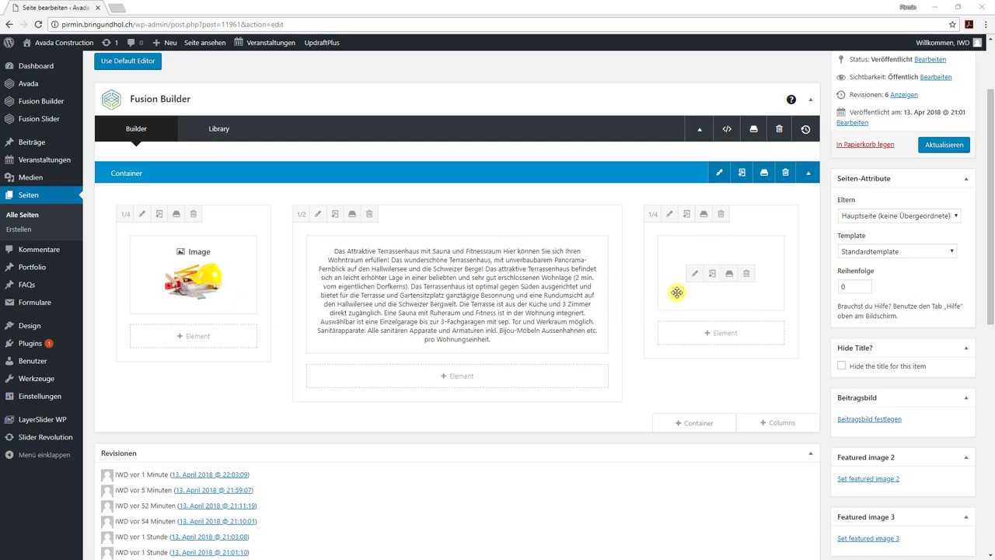
View the published Lage page and return to editing it.
left_click(206, 43)
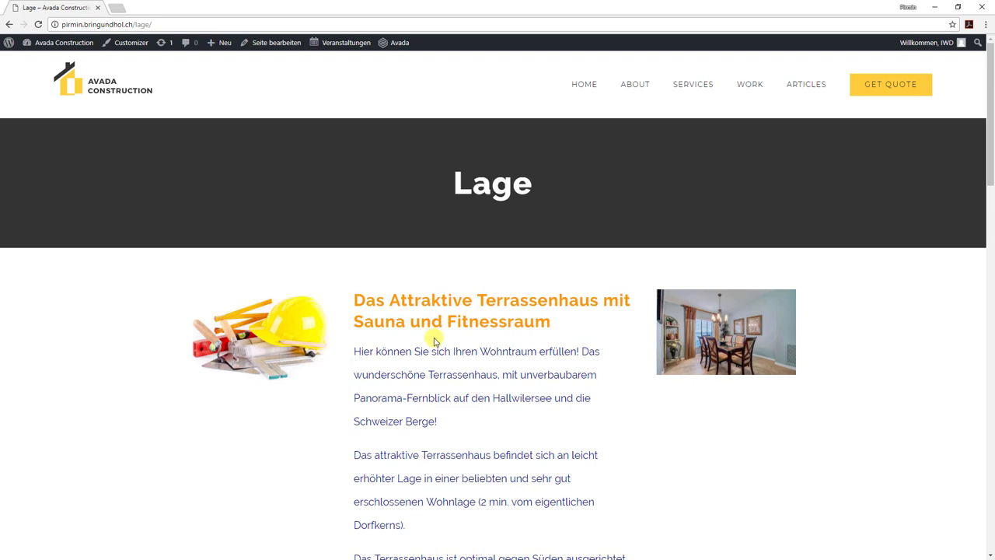
left_click(283, 45)
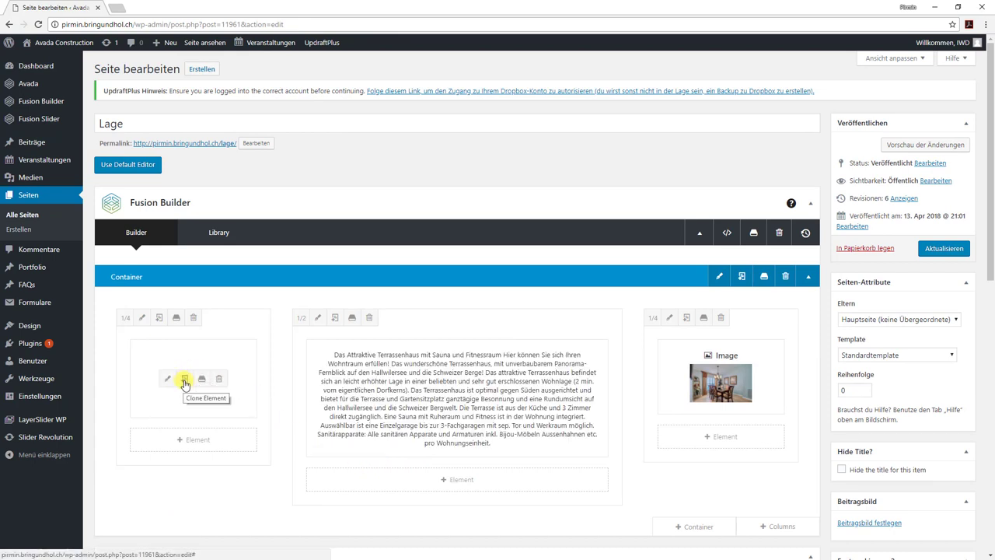
Clone the helmet image element in the first column and replace the copy's picture with project4-featured-construction.jpg.
left_click(185, 382)
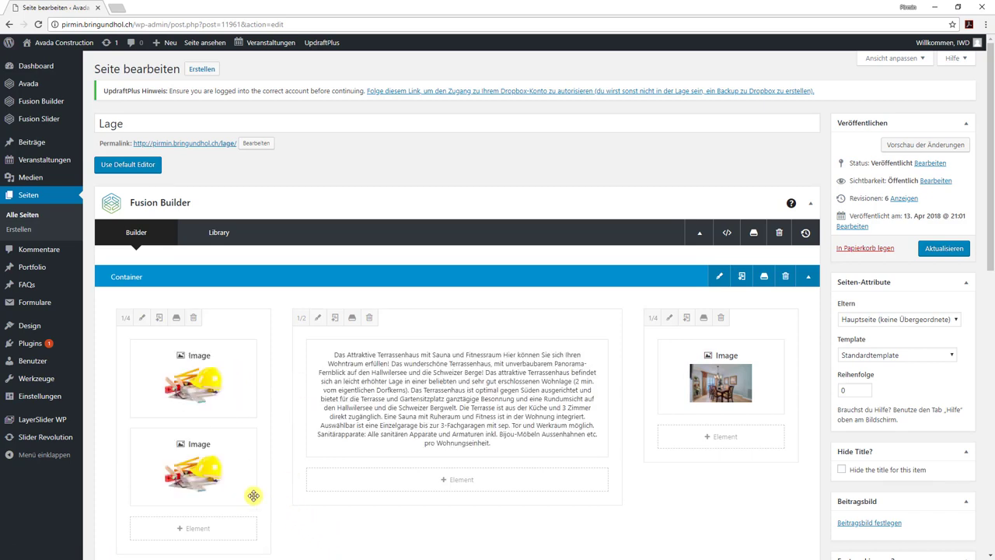
left_click(166, 469)
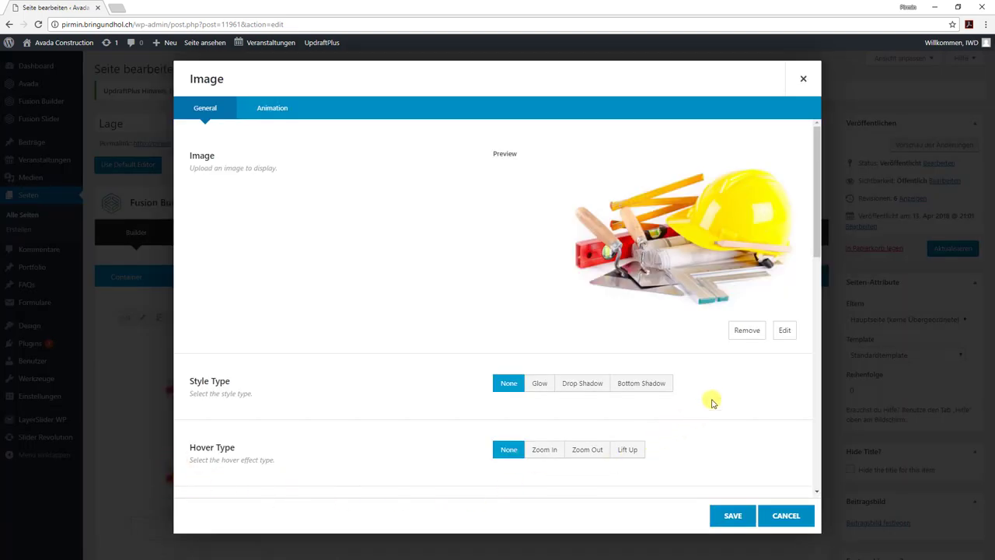
left_click(786, 331)
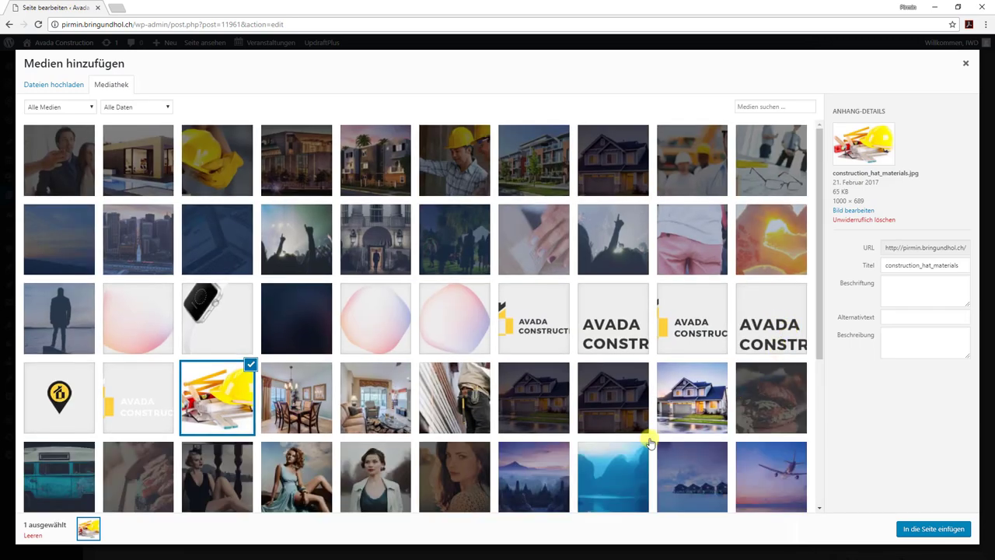
left_click(707, 398)
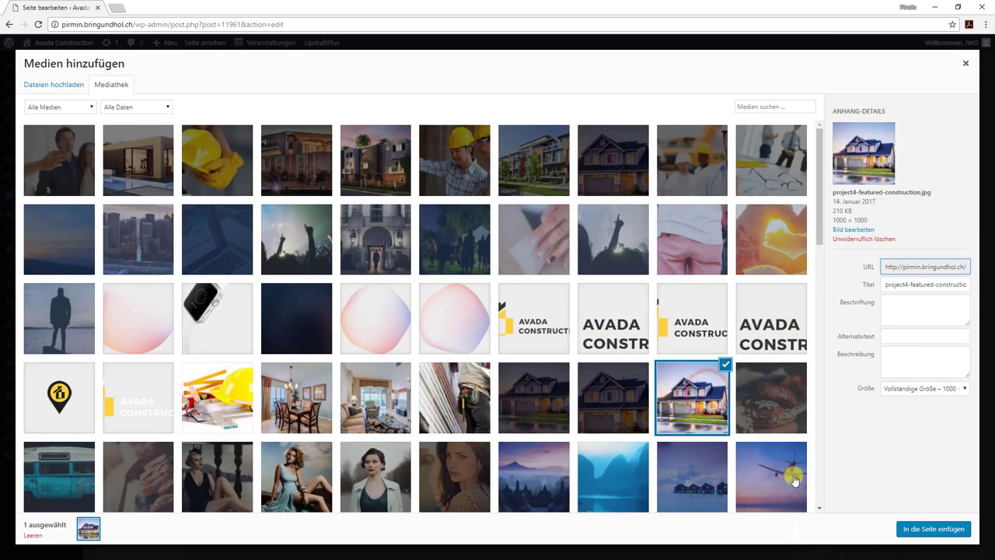
left_click(905, 530)
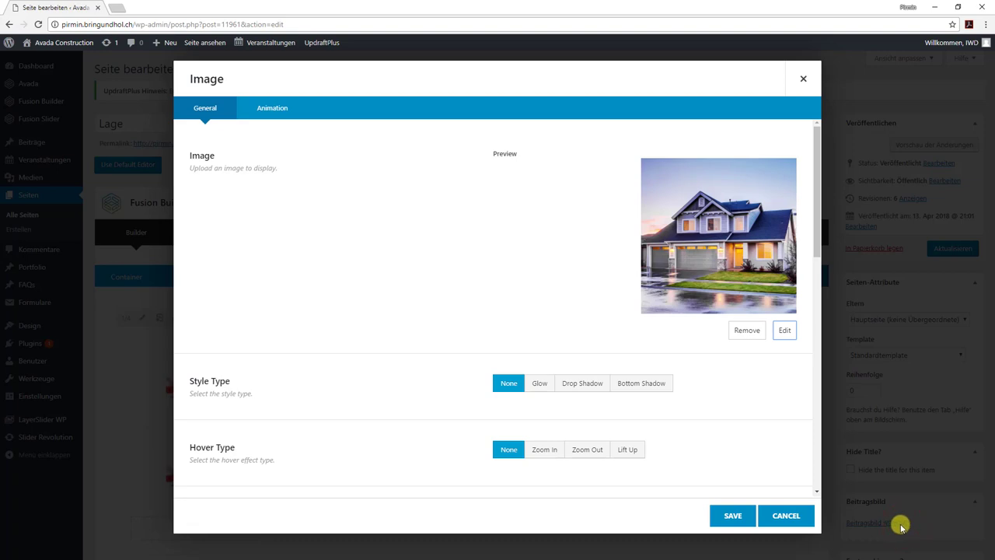
left_click(735, 517)
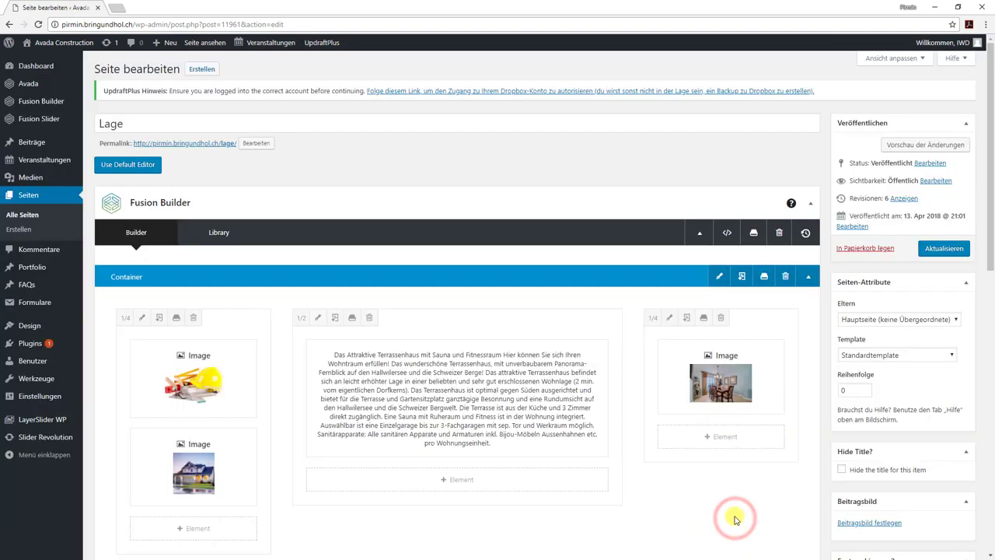
Update the Lage page and open its published view.
left_click(933, 248)
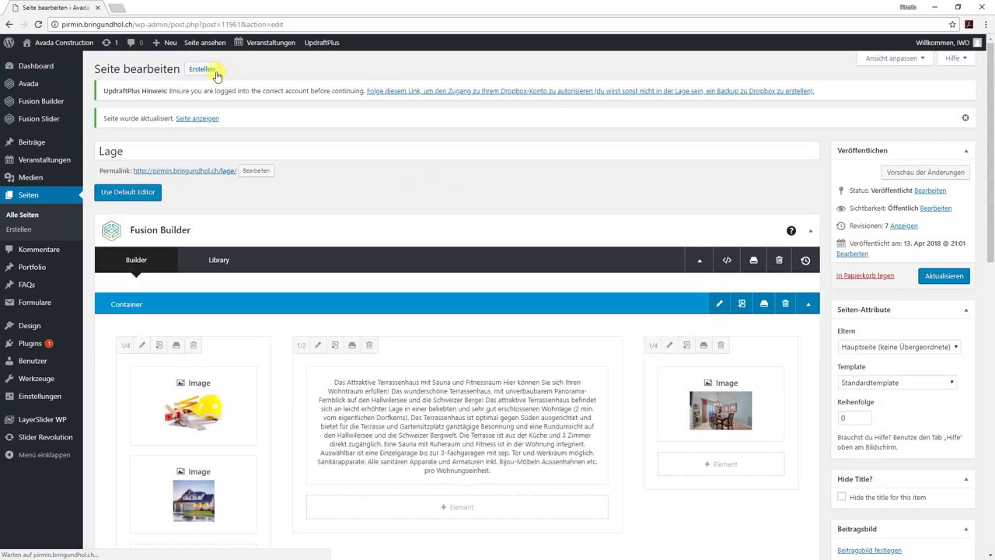
left_click(202, 43)
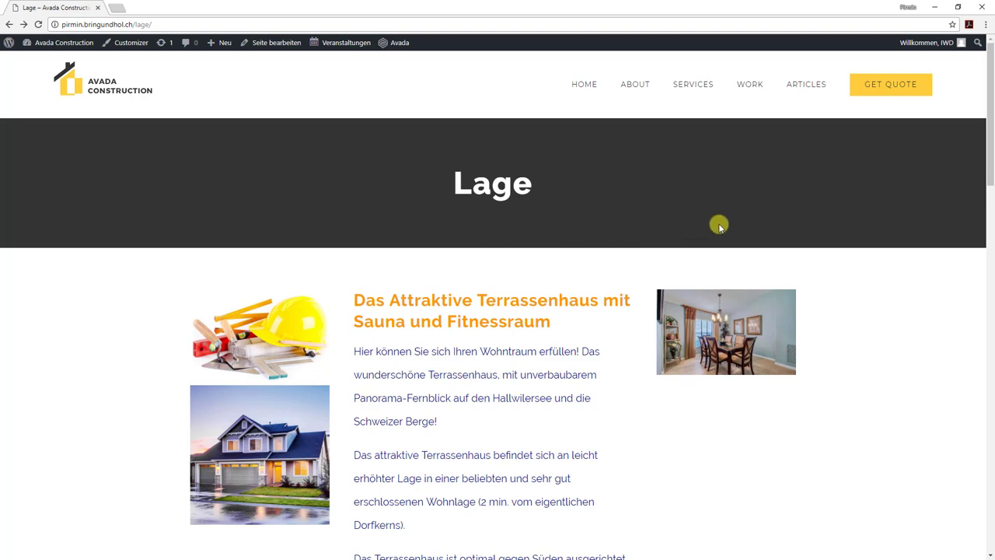
Shrink the browser window to phone width, examine the page's responsive layout down to the footer, and widen the window again.
left_click(959, 7)
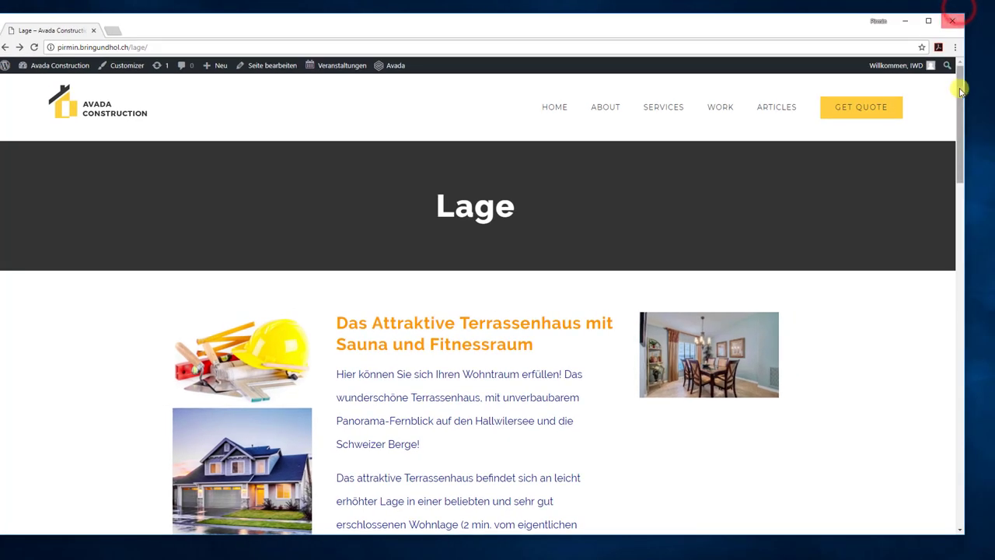
left_click_drag(965, 161, 678, 210)
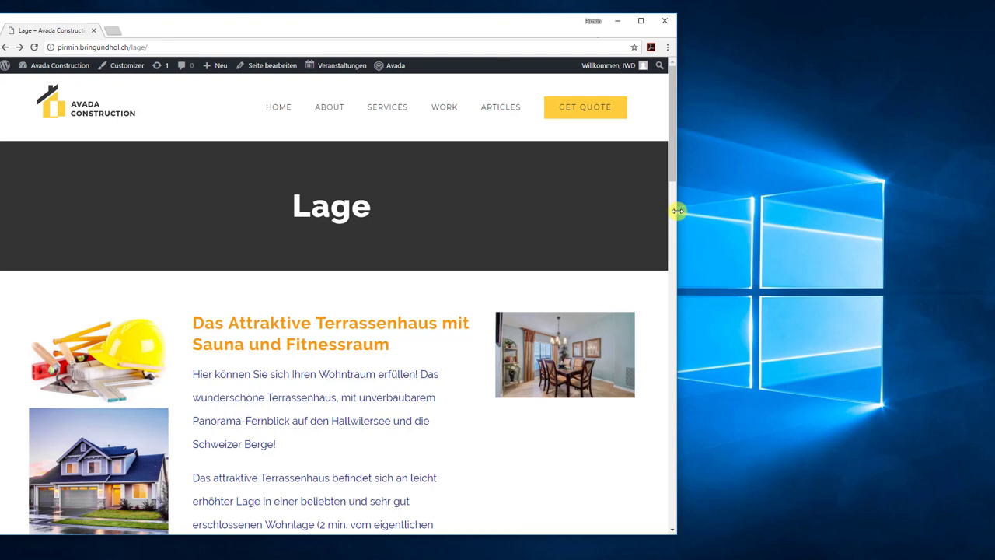
left_click_drag(678, 210, 677, 211)
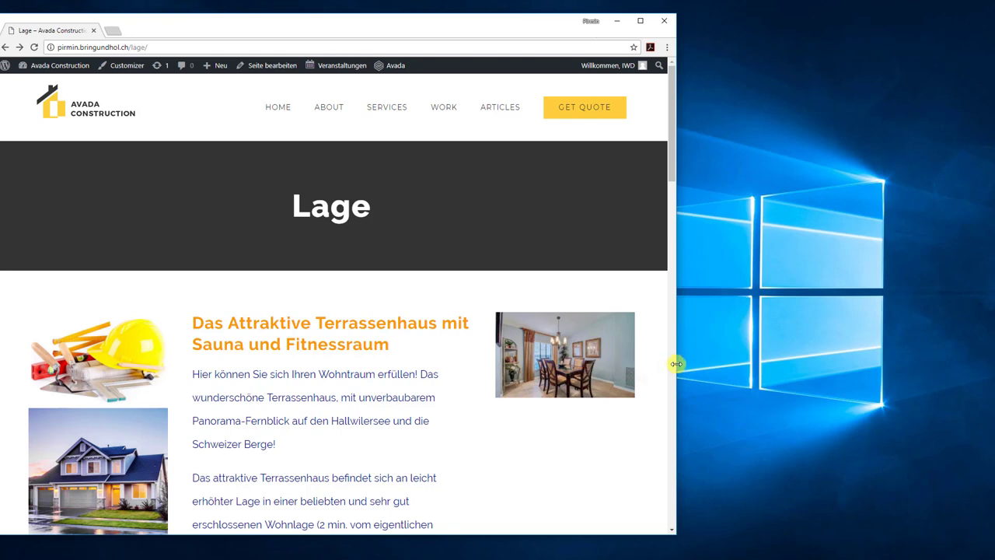
left_click_drag(675, 364, 201, 345)
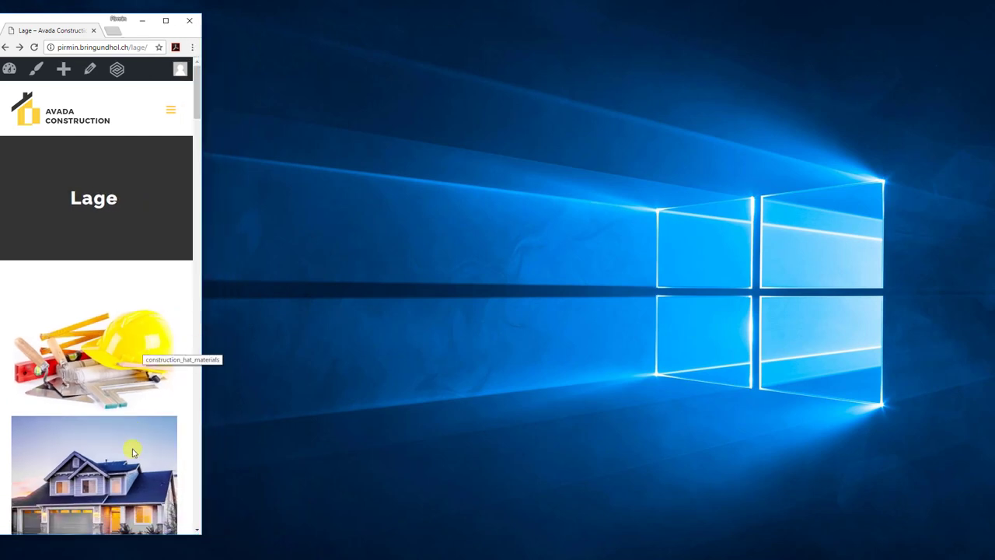
scroll(133, 451, "down", 1)
scroll(125, 459, "down", 3)
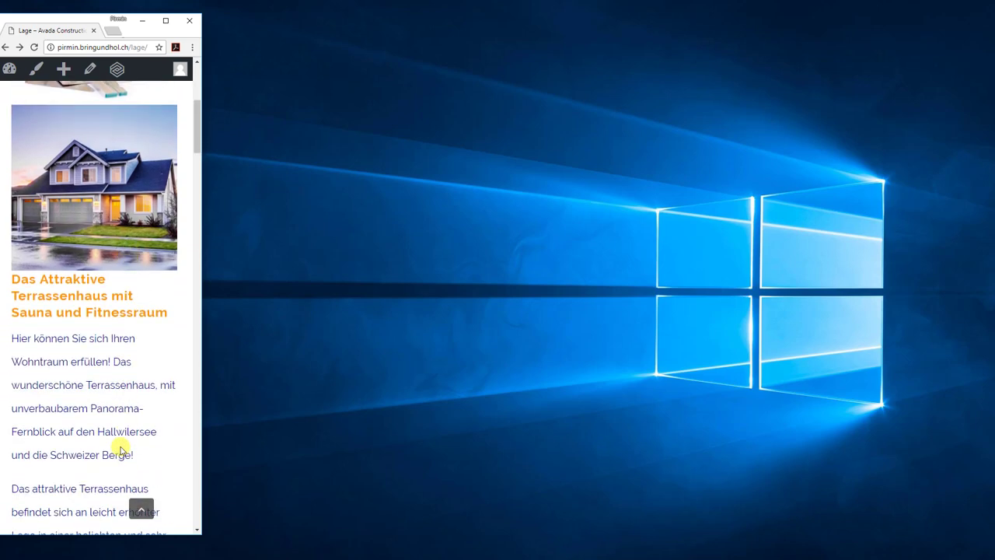
scroll(120, 449, "down", 10)
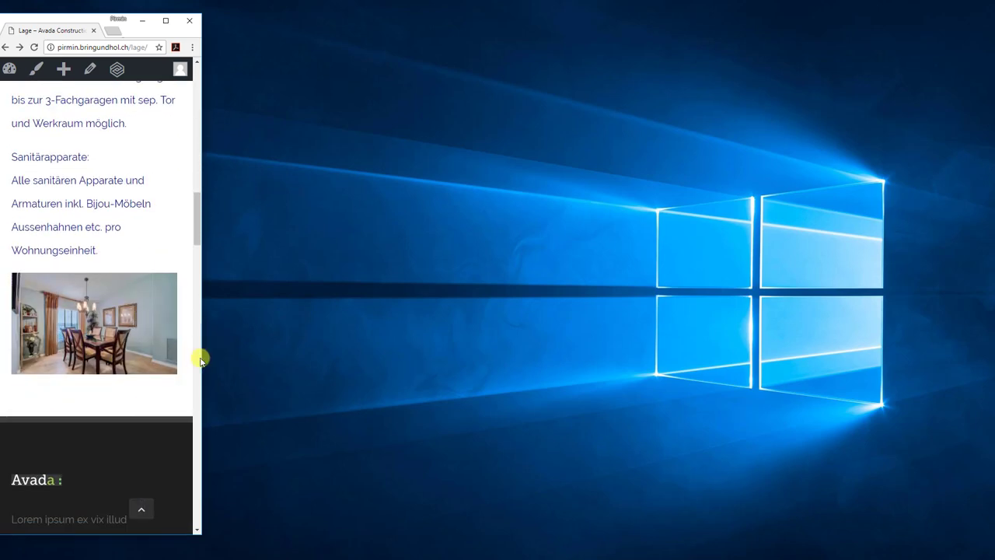
left_click_drag(202, 358, 964, 358)
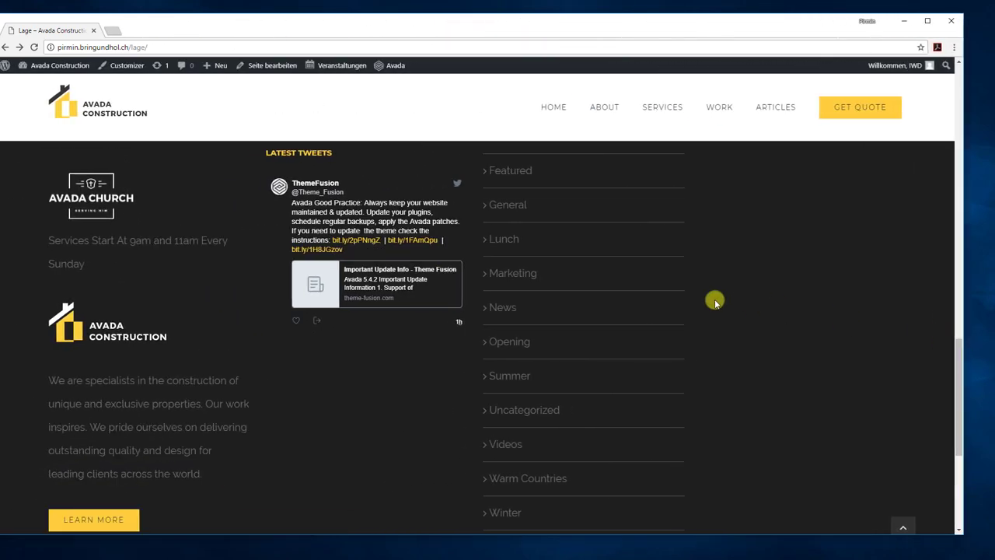
scroll(698, 307, "up", 10)
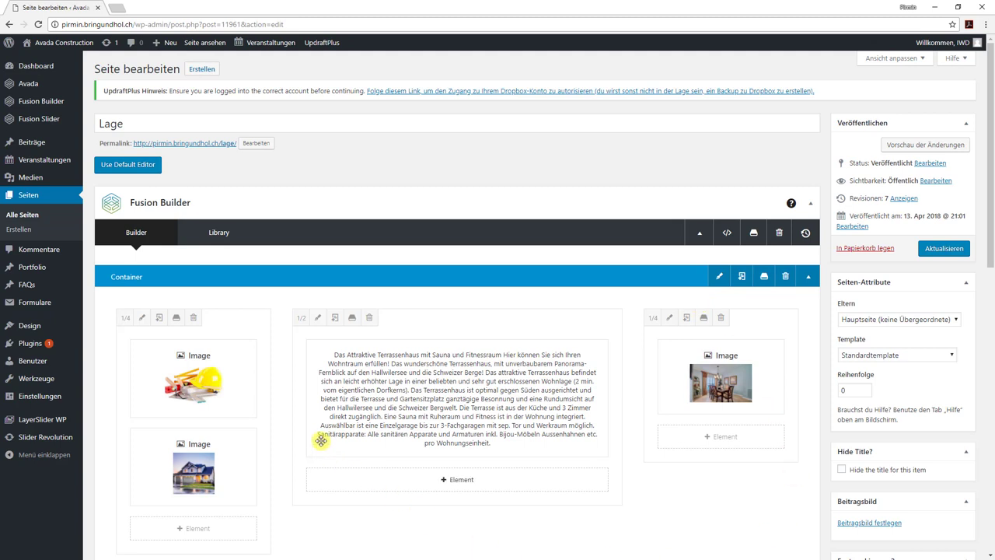
Clone the whole container with its three columns in the Lage page's editor.
mouse_move(211, 381)
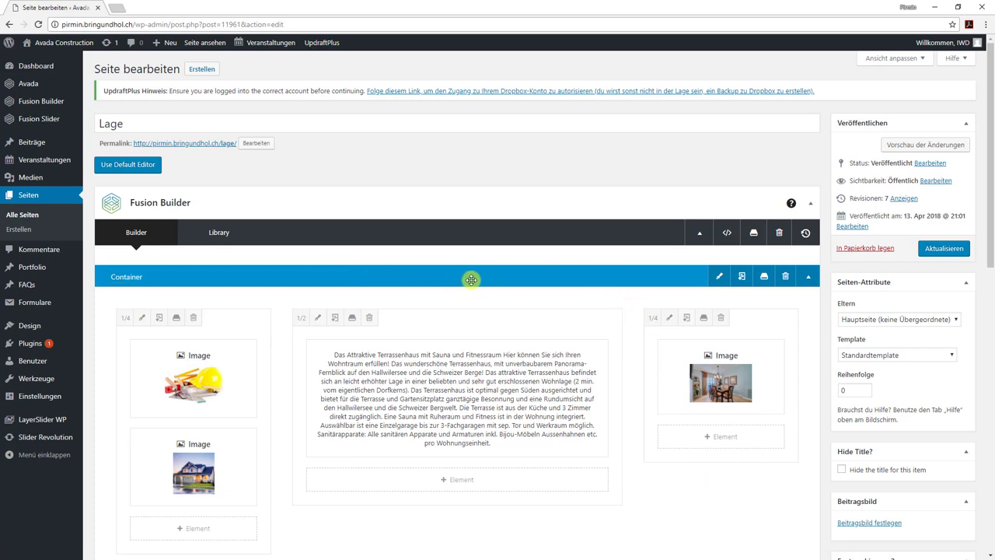
left_click(742, 281)
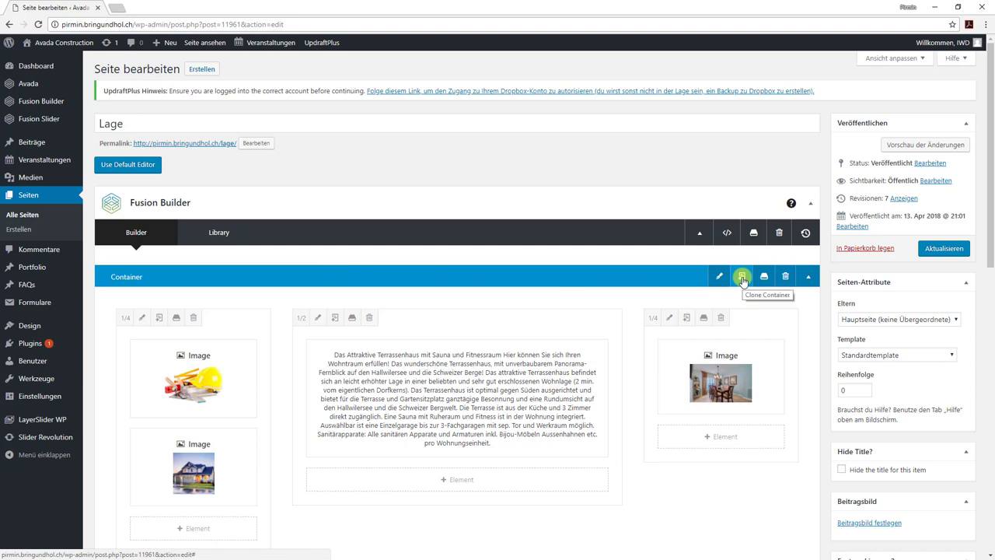
left_click(743, 280)
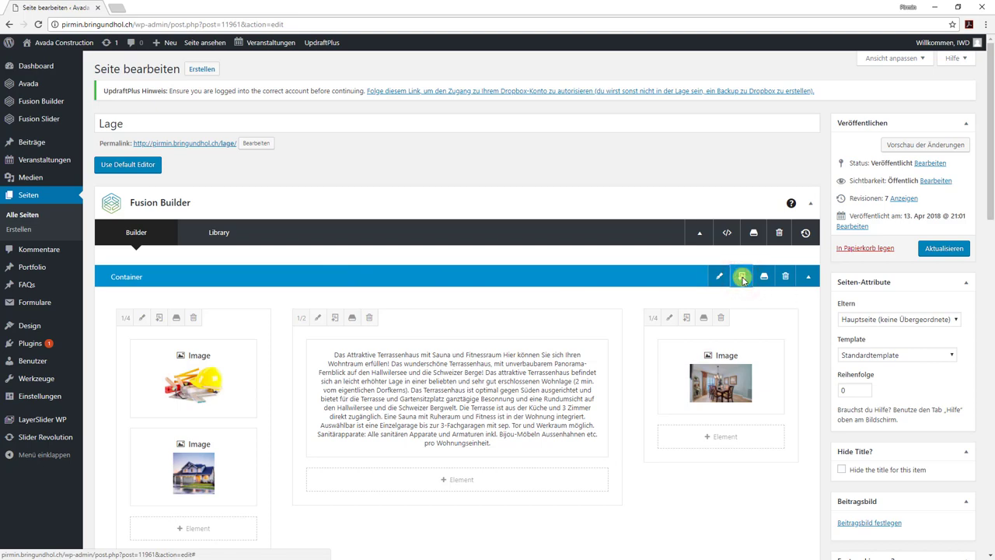
Save the second container to the library under the name "supercontainer" and close the library.
scroll(722, 318, "down", 2)
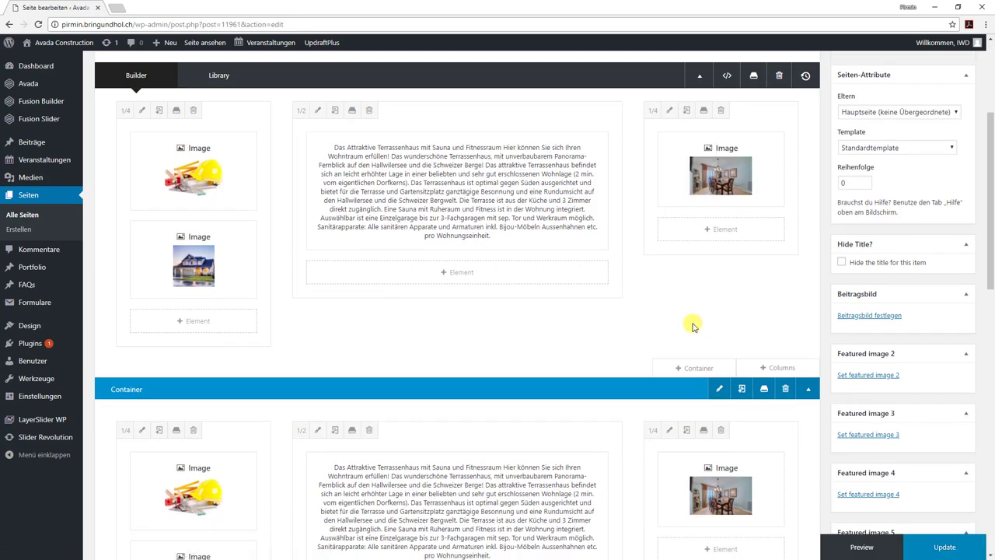
scroll(679, 321, "down", 1)
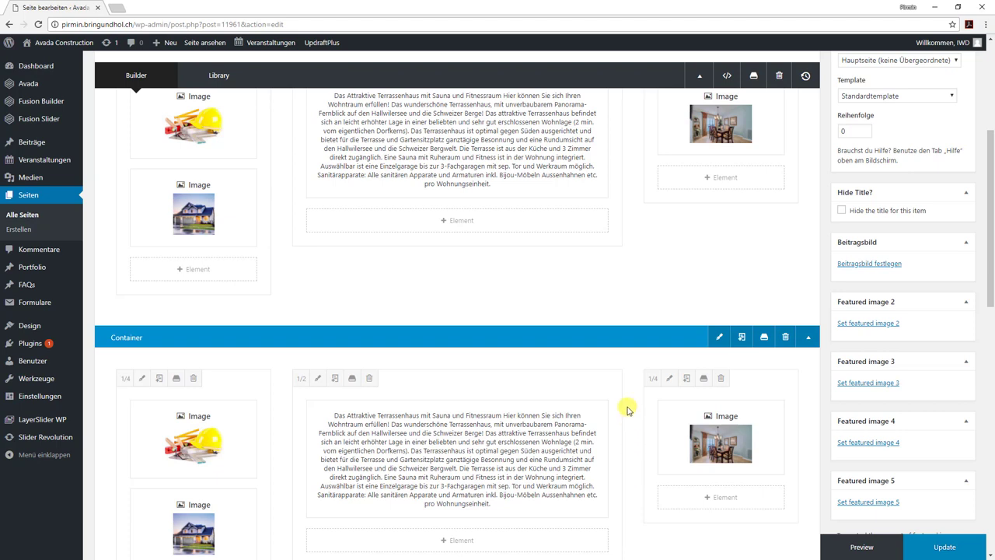
left_click(764, 342)
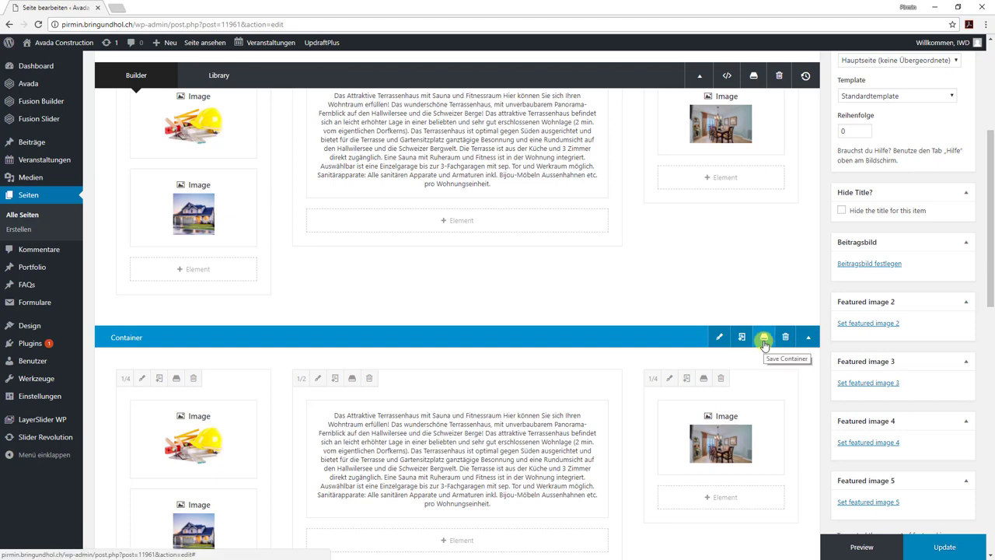
left_click(765, 342)
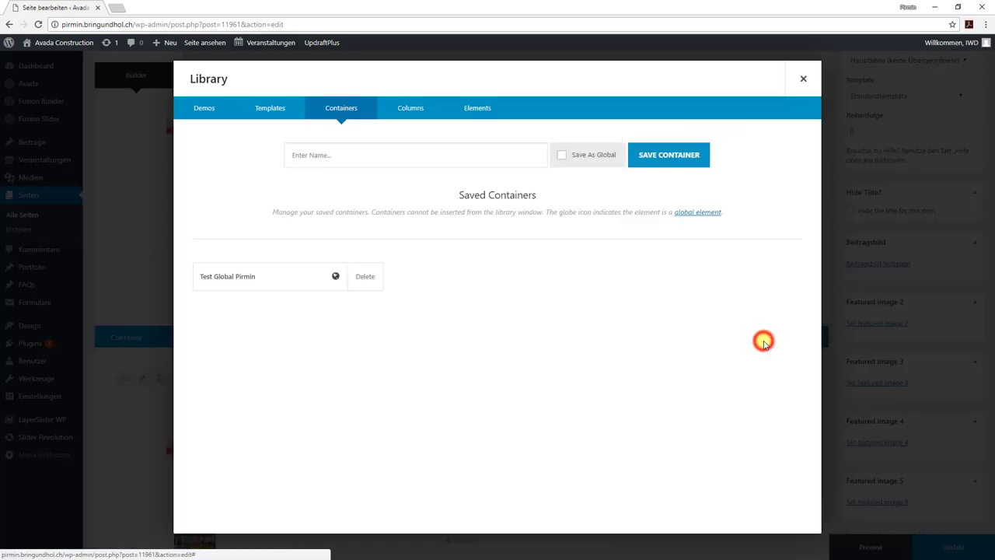
left_click(346, 162)
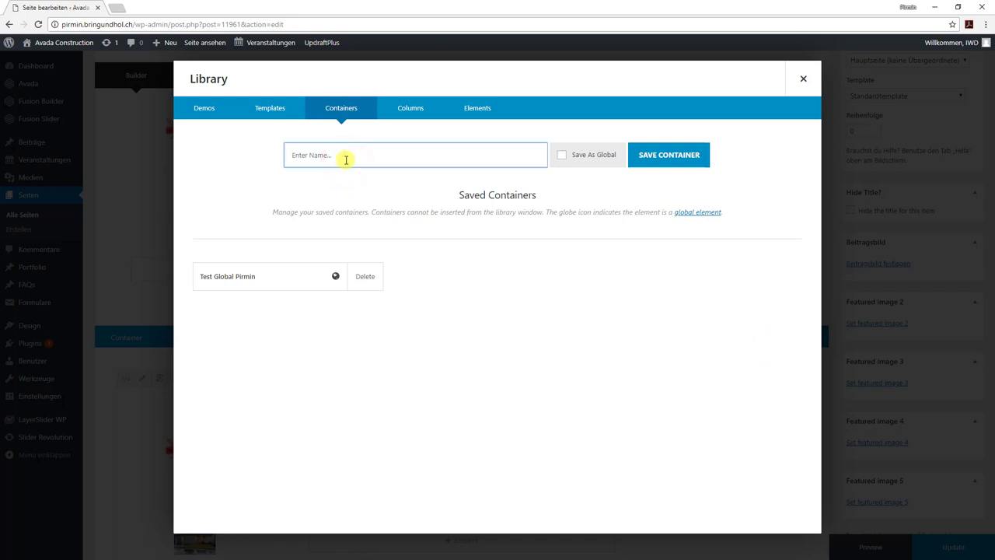
type("supercontainer")
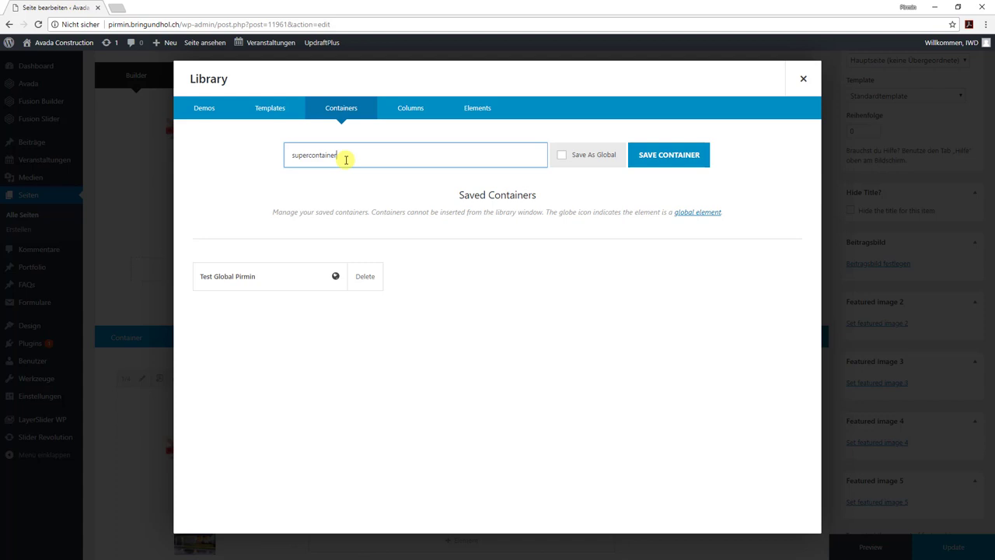
left_click(671, 156)
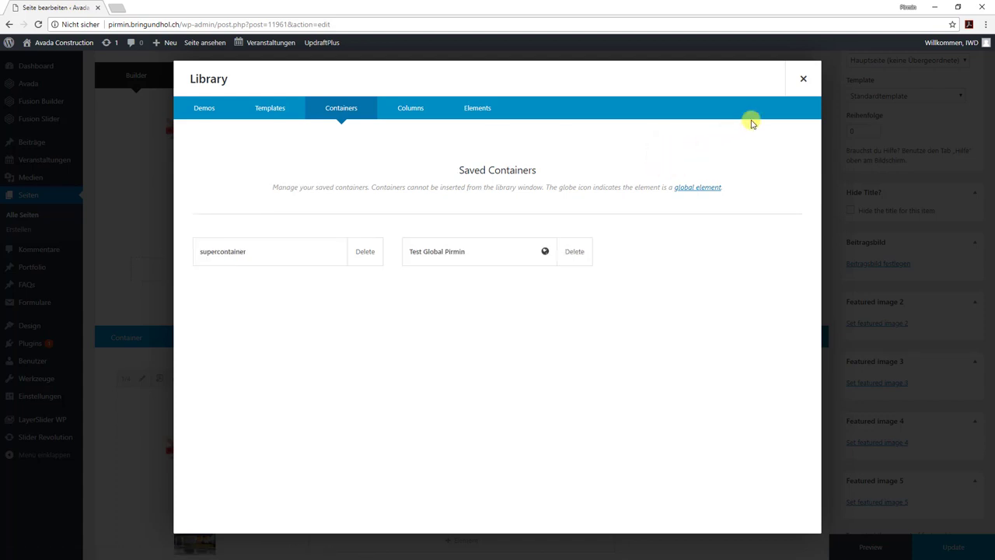
left_click(804, 81)
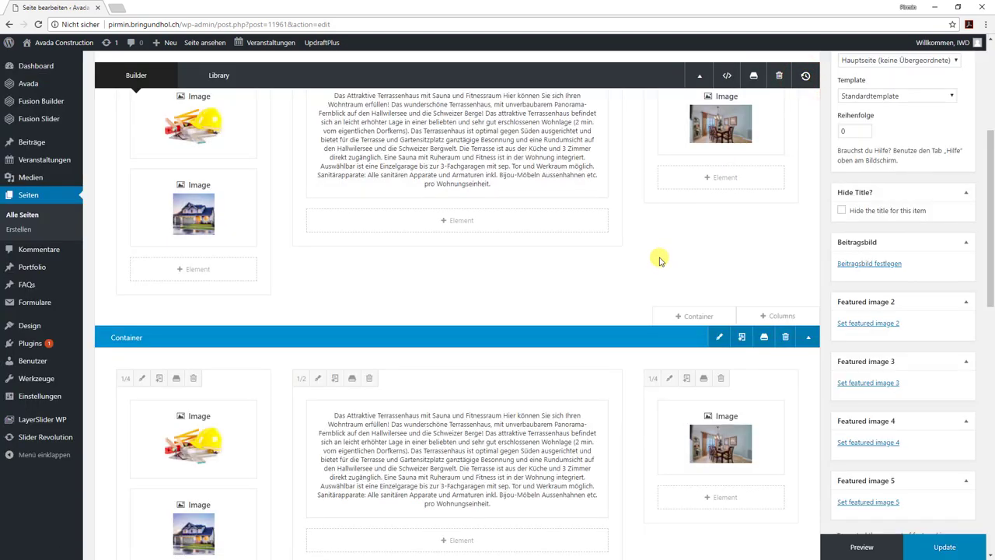
Look through the saved library containers available for insertion below the second container, and close the selection without inserting one.
scroll(657, 263, "down", 3)
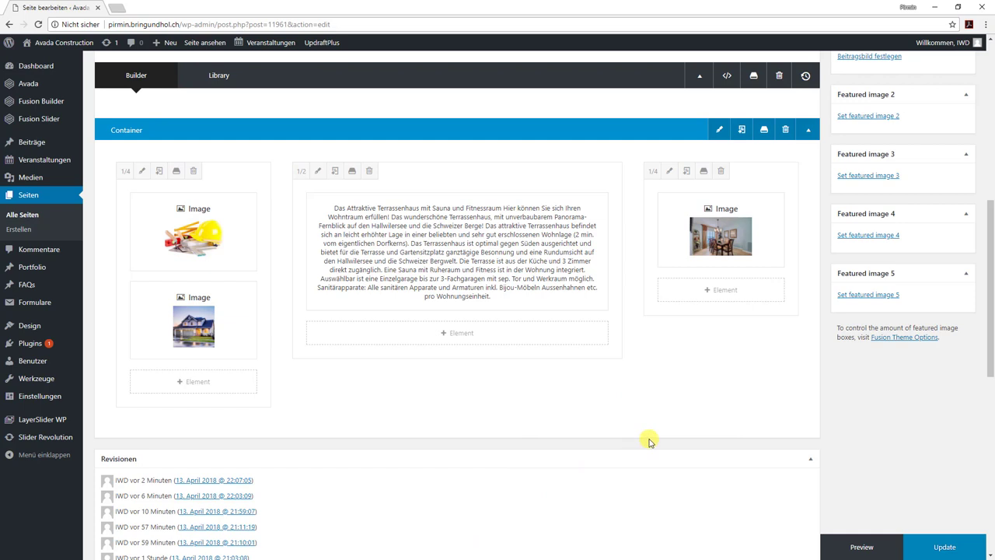
left_click(693, 429)
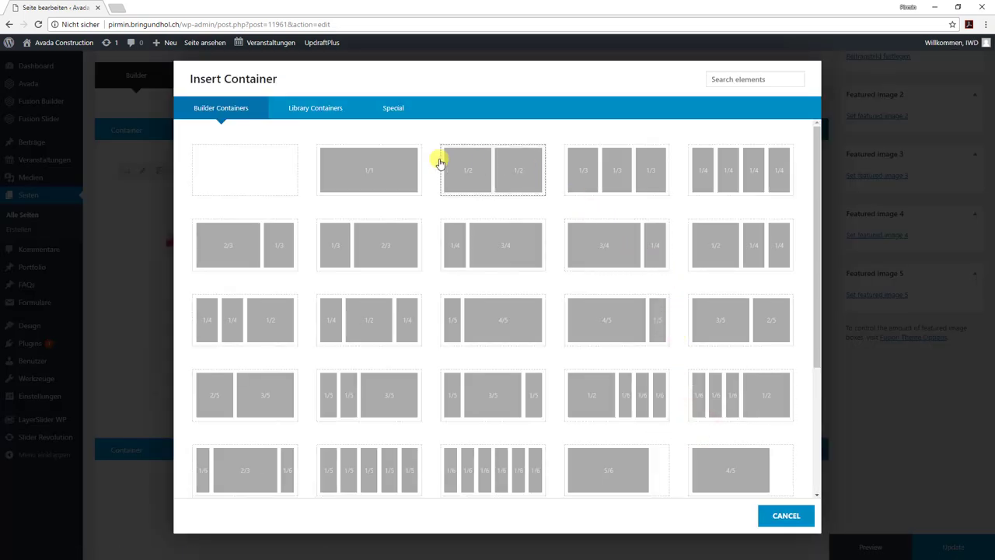
left_click(335, 111)
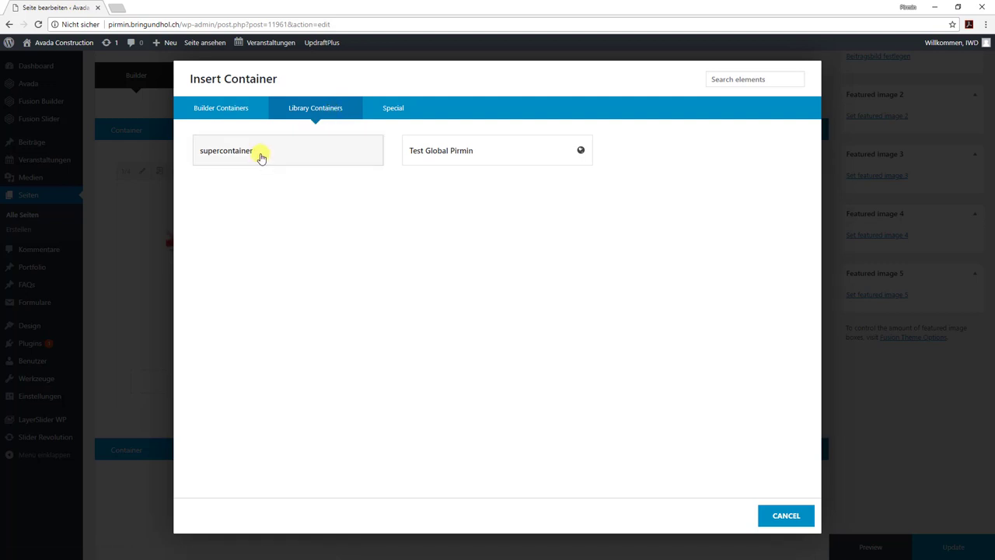
left_click(780, 519)
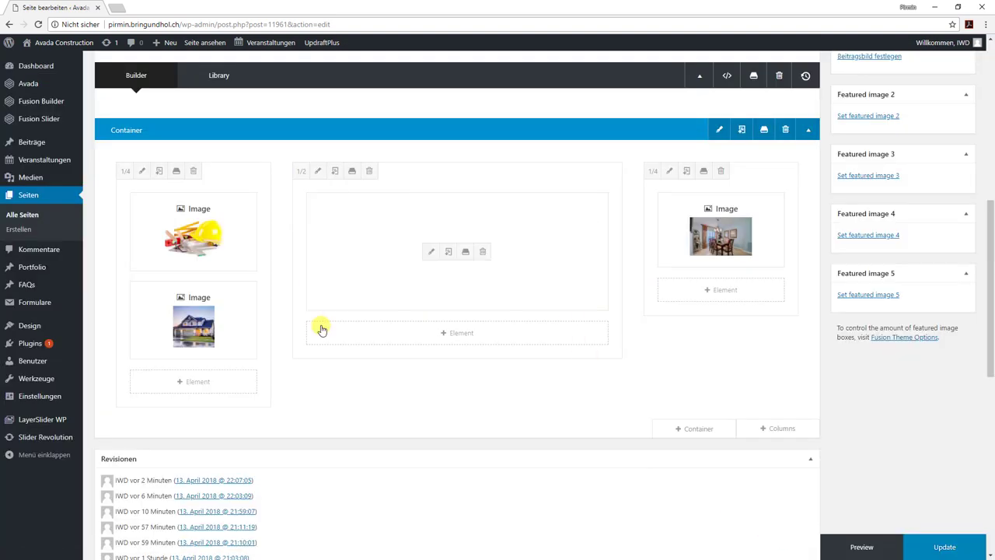
scroll(325, 343, "up", 2)
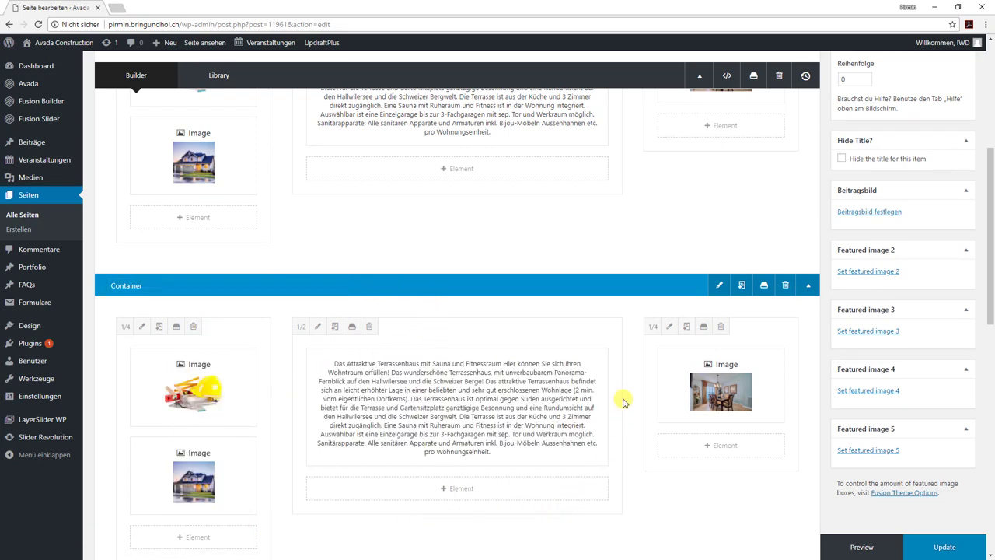
scroll(631, 255, "up", 3)
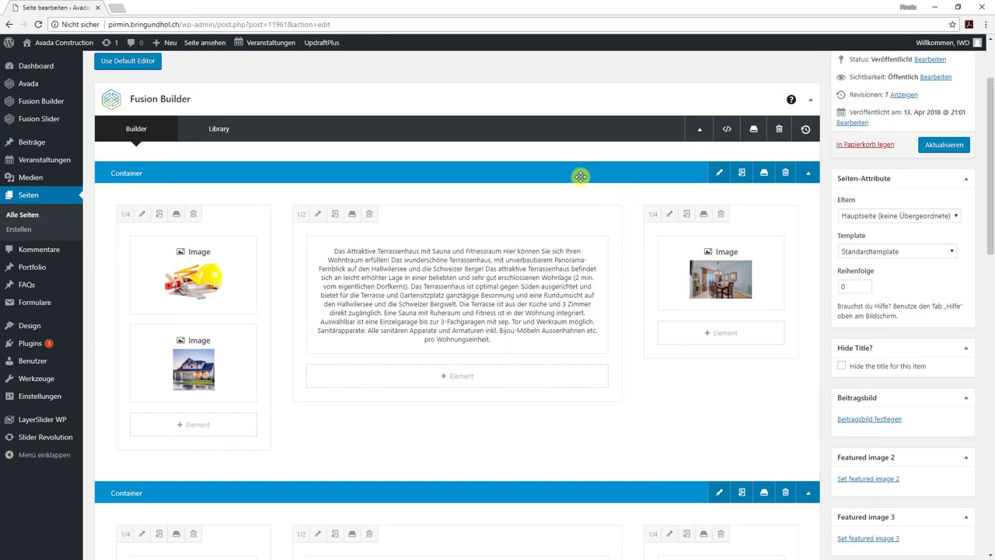
Set the first container's background color to the translucent green rgba(53,188,26,0.89).
left_click(719, 172)
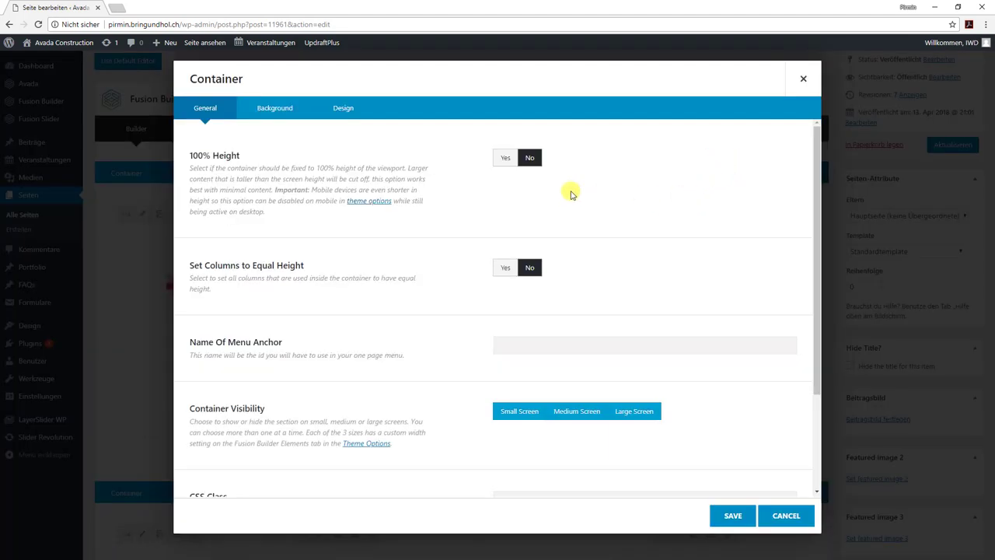
left_click(283, 111)
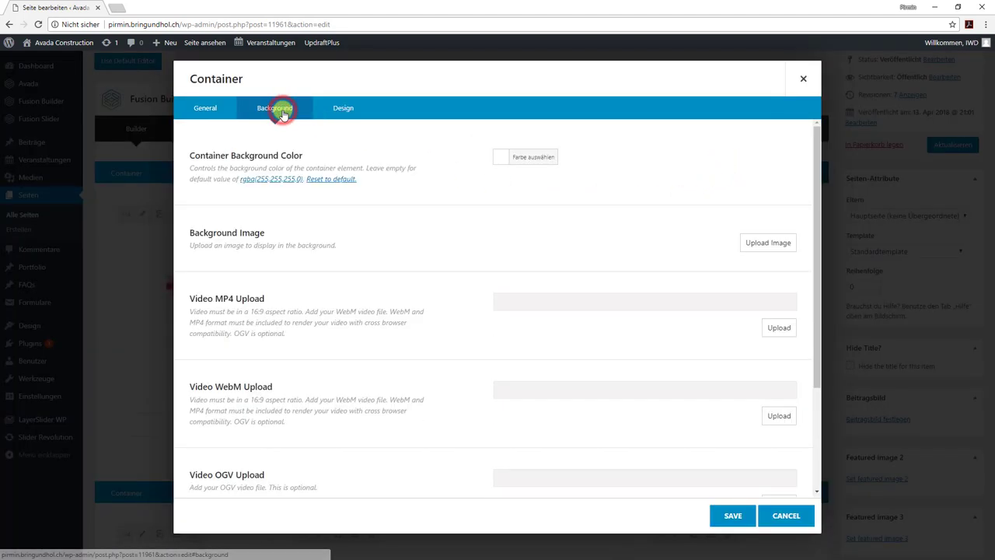
left_click(504, 161)
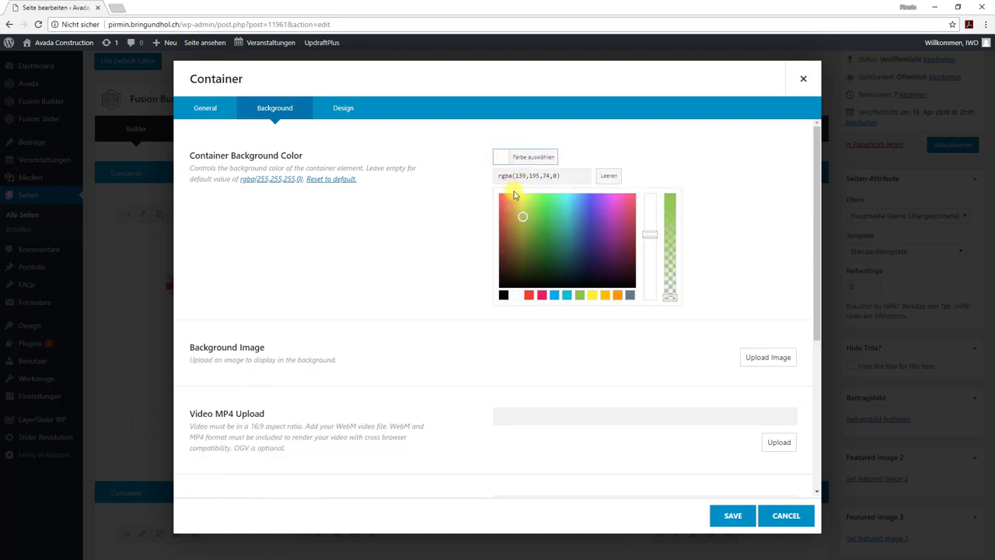
left_click(542, 220)
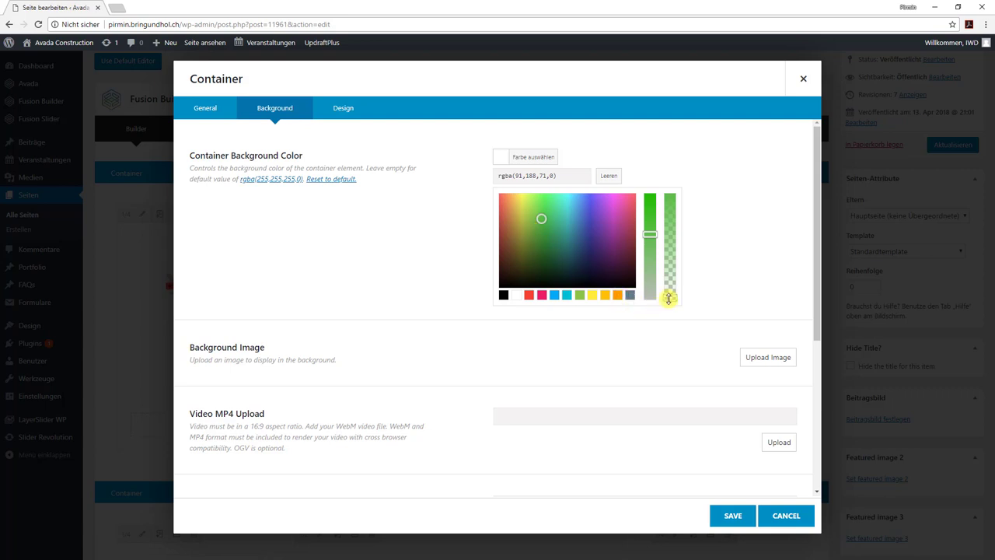
left_click_drag(649, 227, 650, 210)
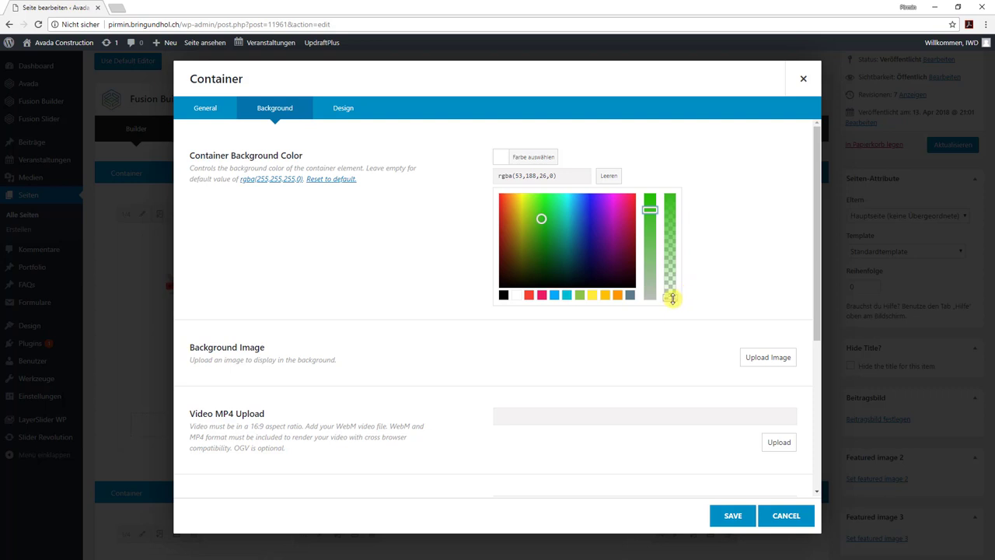
left_click_drag(673, 298, 670, 218)
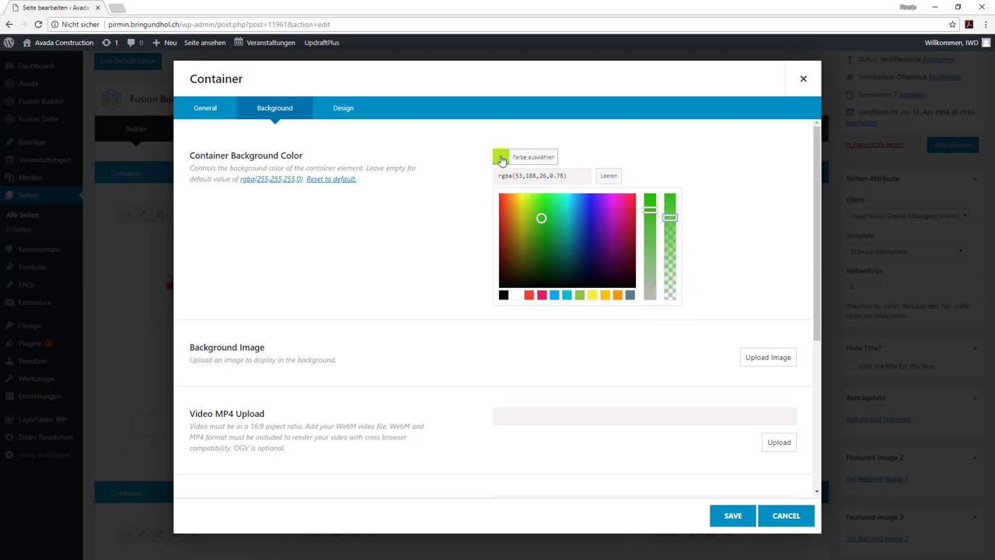
left_click(673, 219)
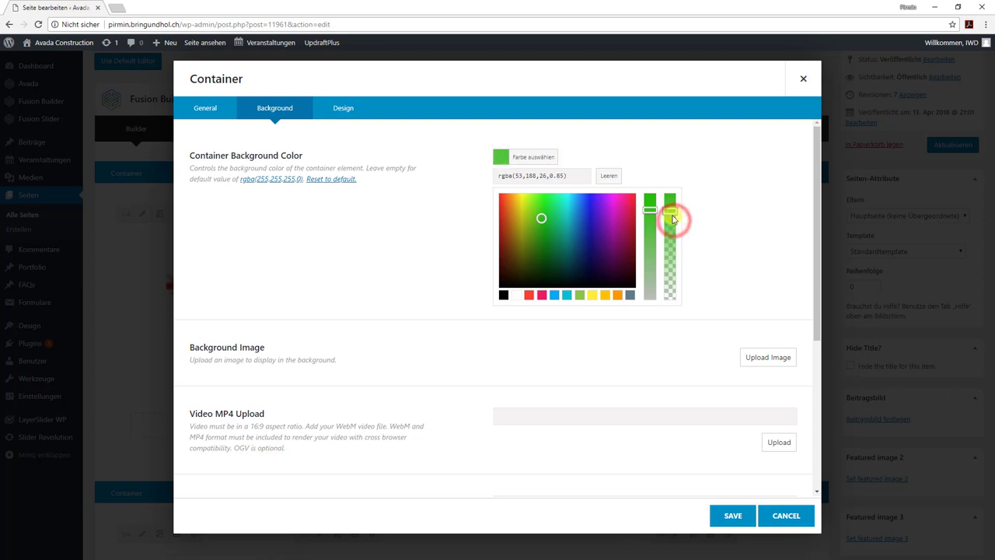
left_click_drag(674, 218, 672, 210)
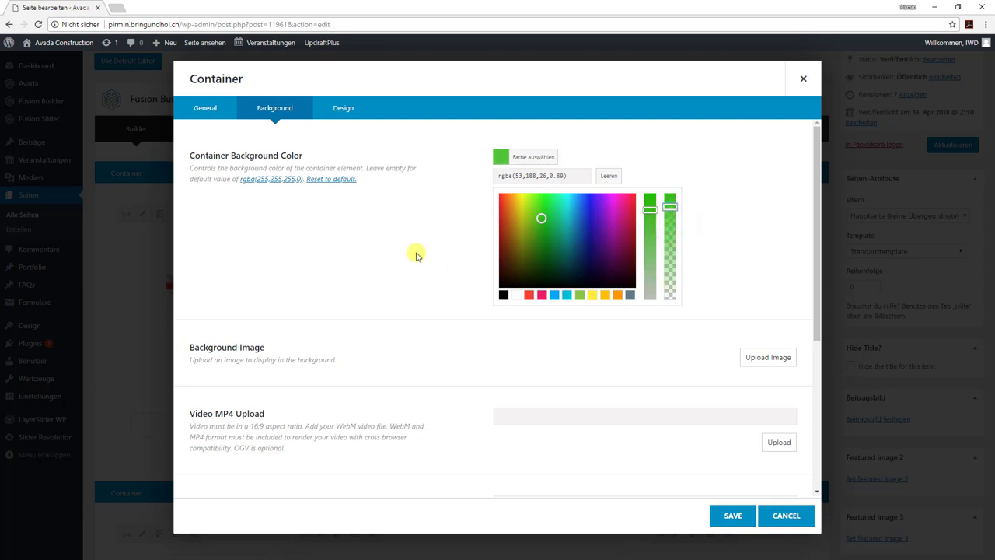
Give the first container a 15 px border in pink rgba(244,31,159,0.87) and save the container settings.
left_click(348, 110)
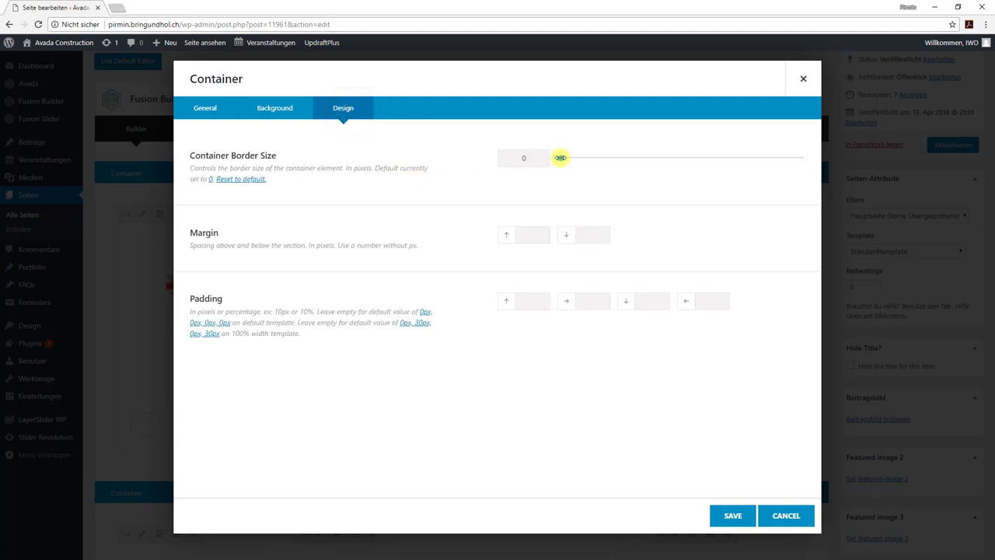
left_click_drag(561, 158, 635, 161)
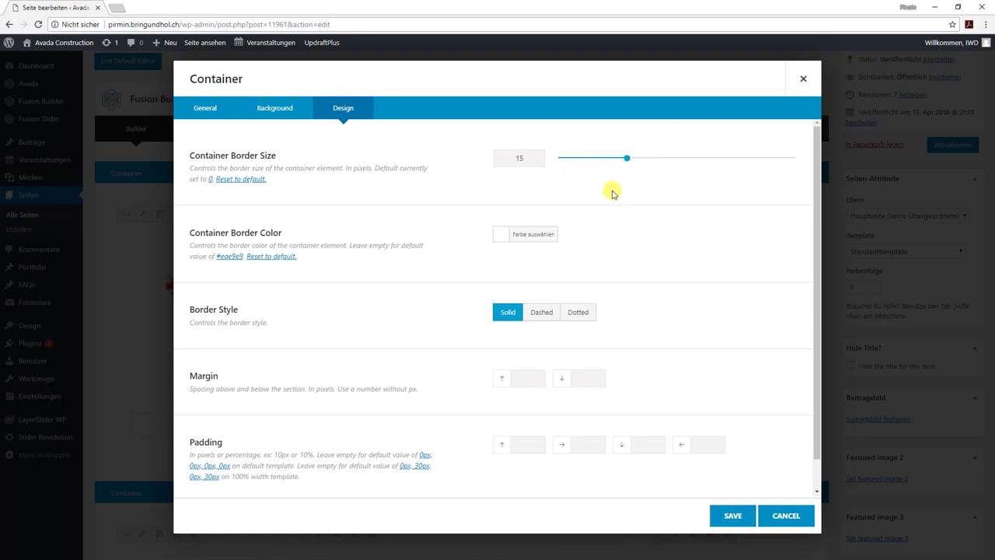
left_click(503, 236)
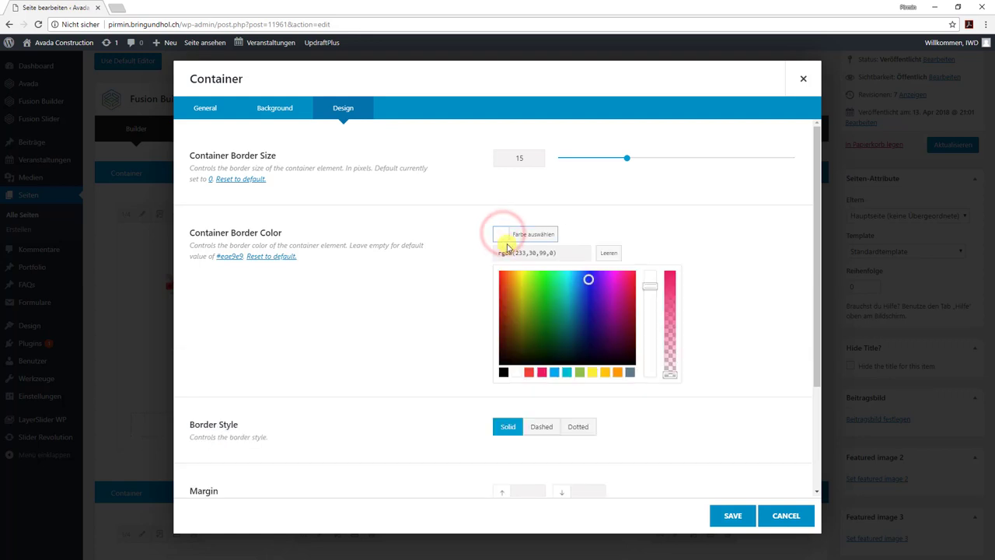
left_click(623, 276)
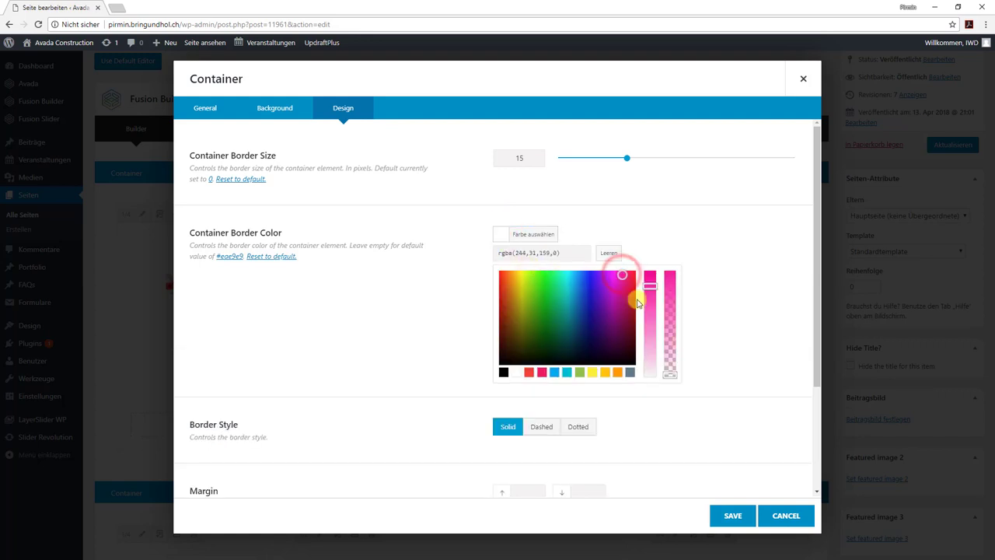
left_click_drag(671, 375, 673, 308)
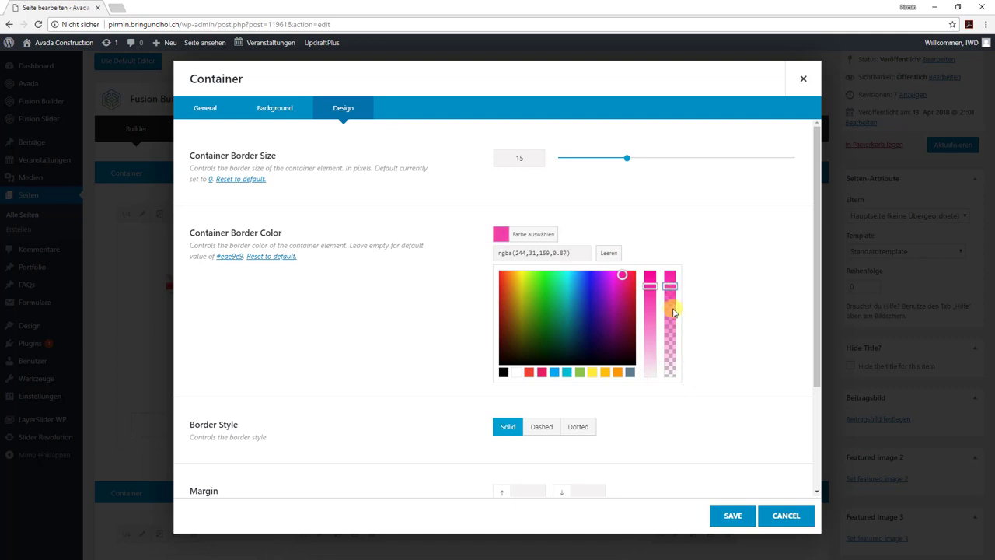
left_click(727, 519)
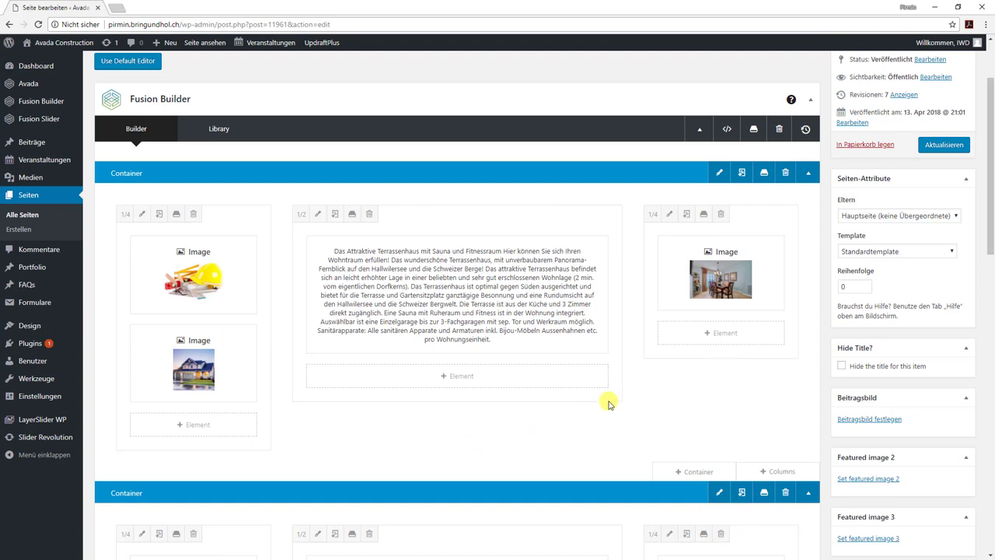
Update the Lage page and examine the styling of both containers on the live page.
left_click(929, 147)
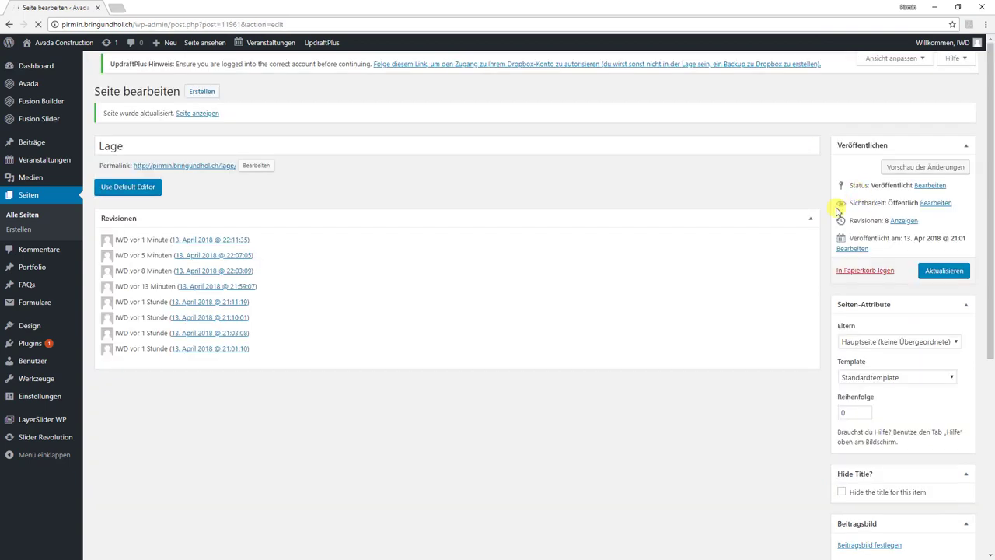
left_click(194, 44)
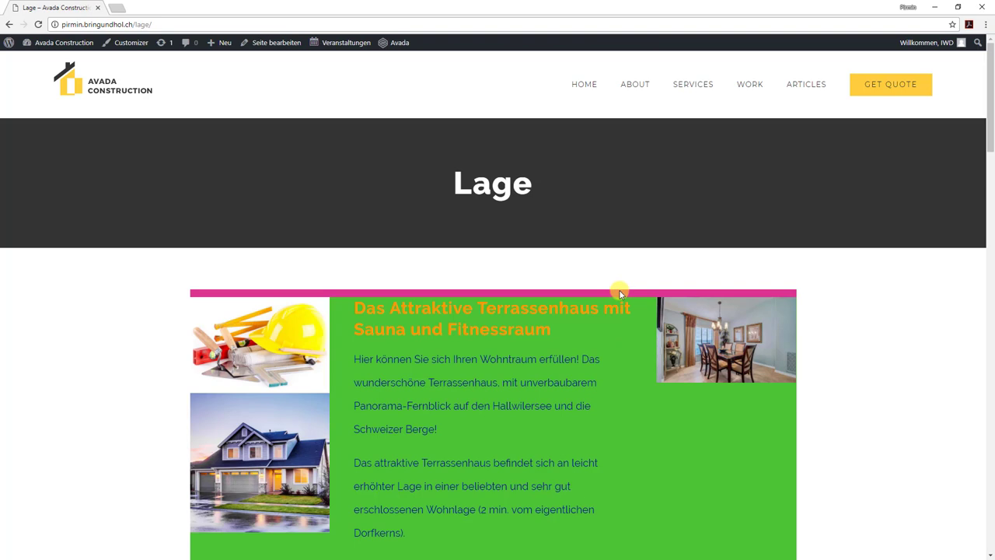
scroll(620, 293, "down", 3)
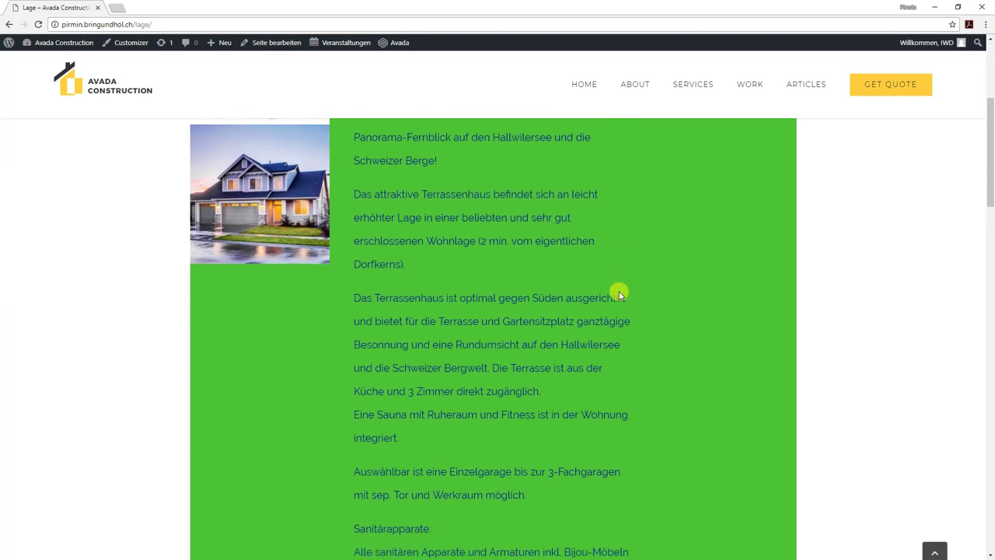
scroll(619, 293, "down", 5)
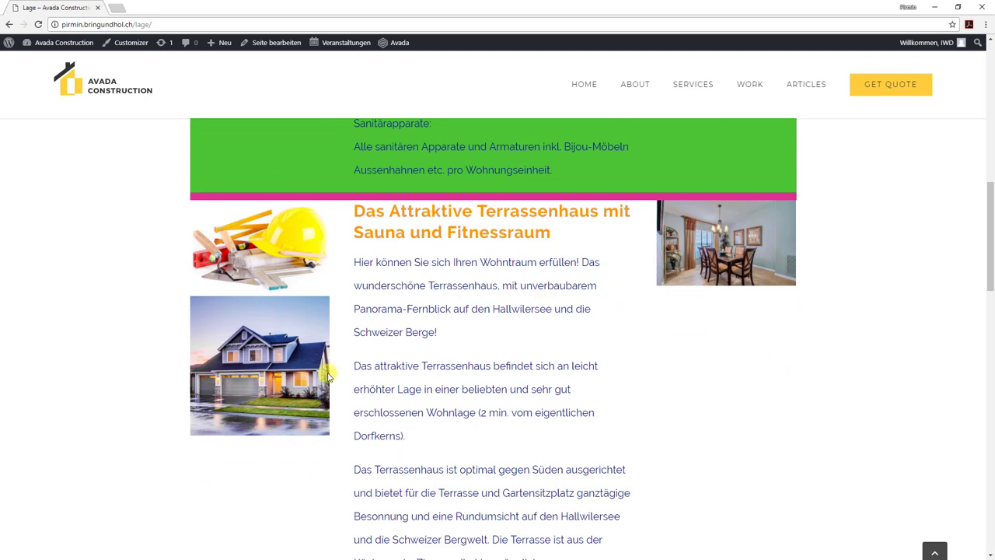
scroll(330, 381, "down", 1)
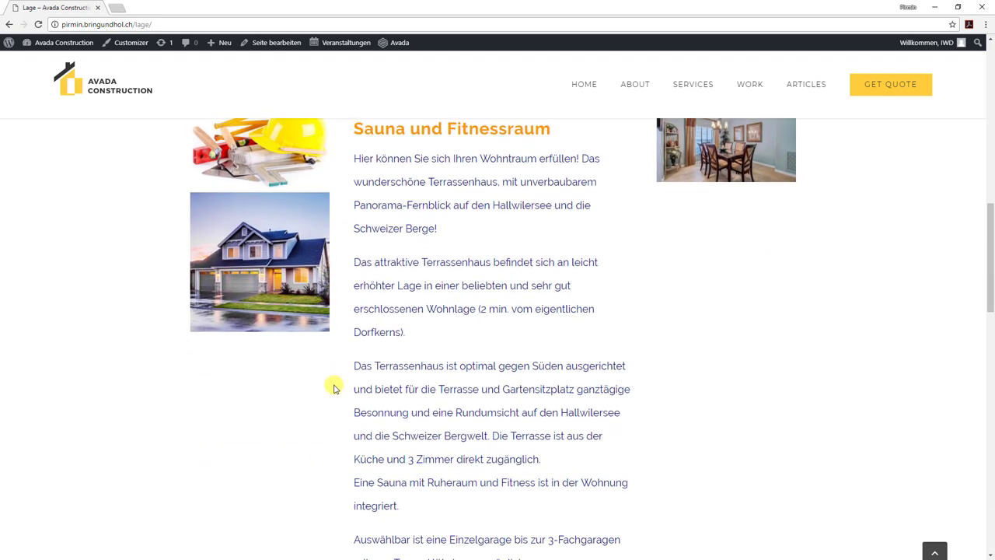
scroll(334, 389, "up", 2)
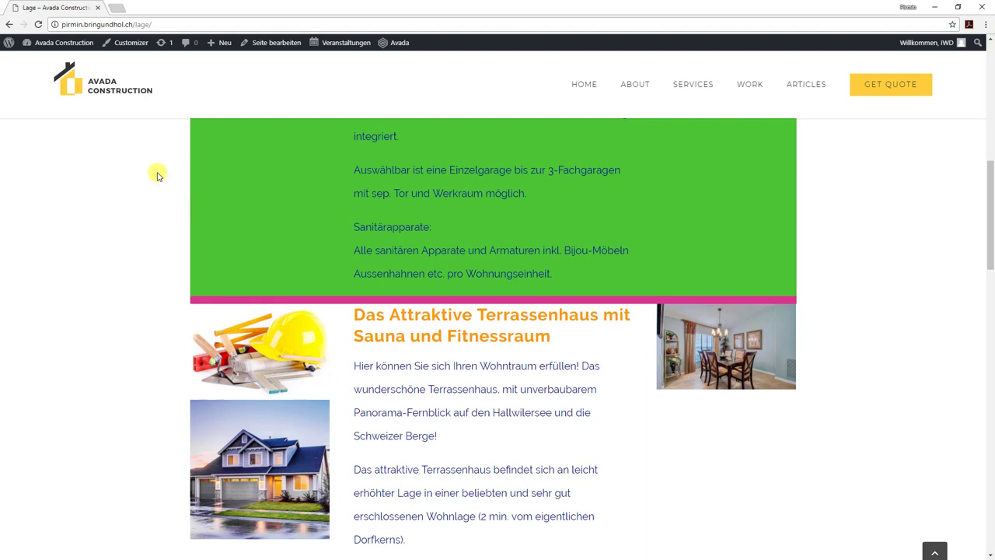
Open the Container Element settings among the Fusion Builder Elements in Avada's Theme Options.
left_click(60, 48)
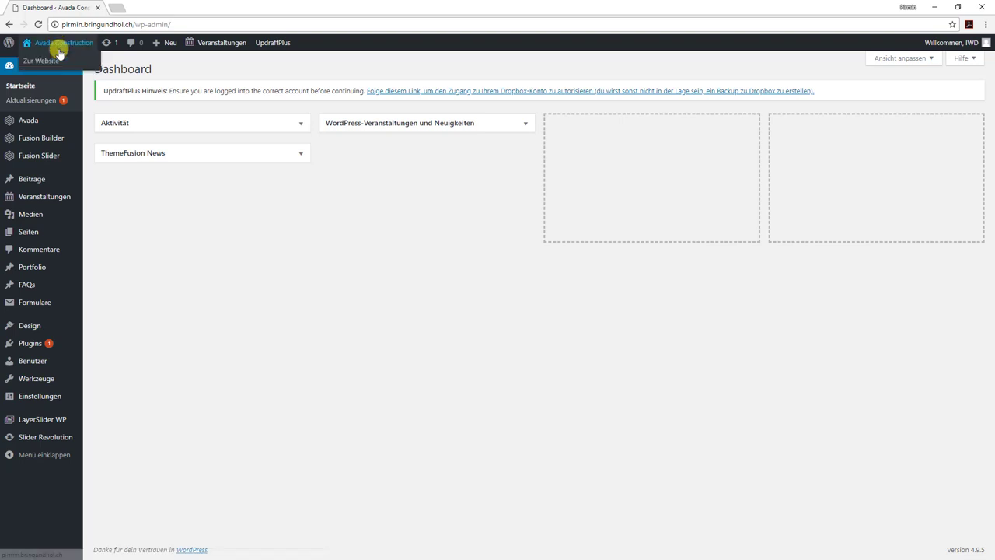
mouse_move(35, 126)
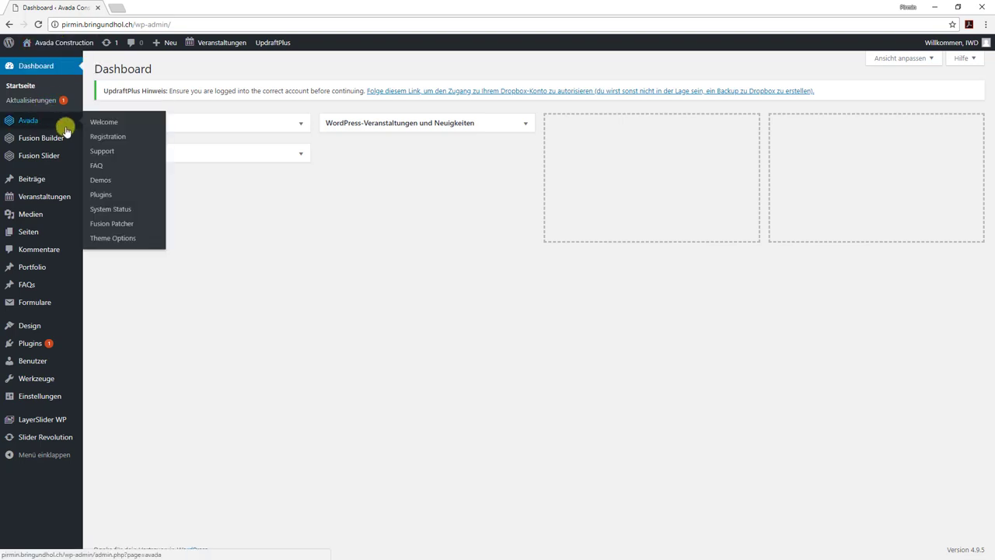
left_click(111, 239)
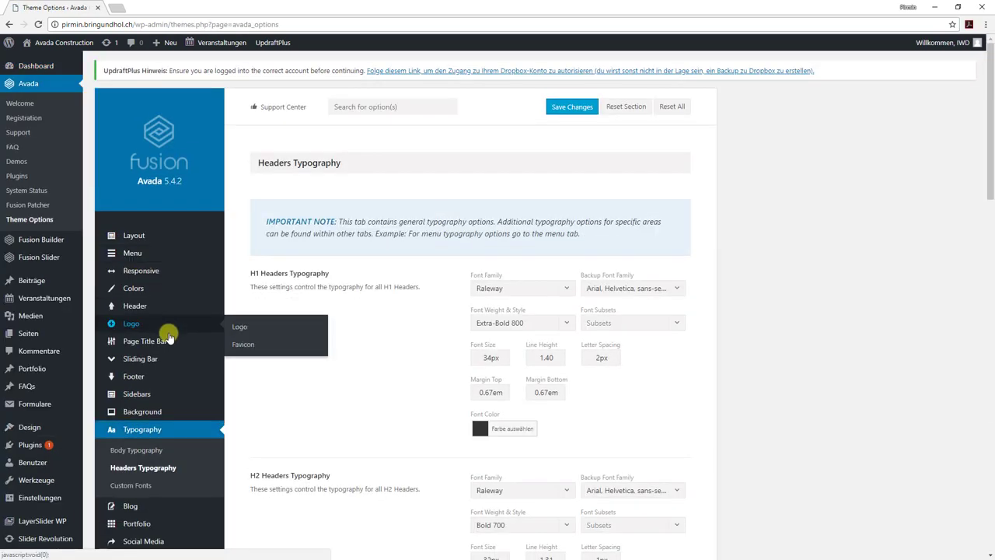
scroll(165, 342, "down", 5)
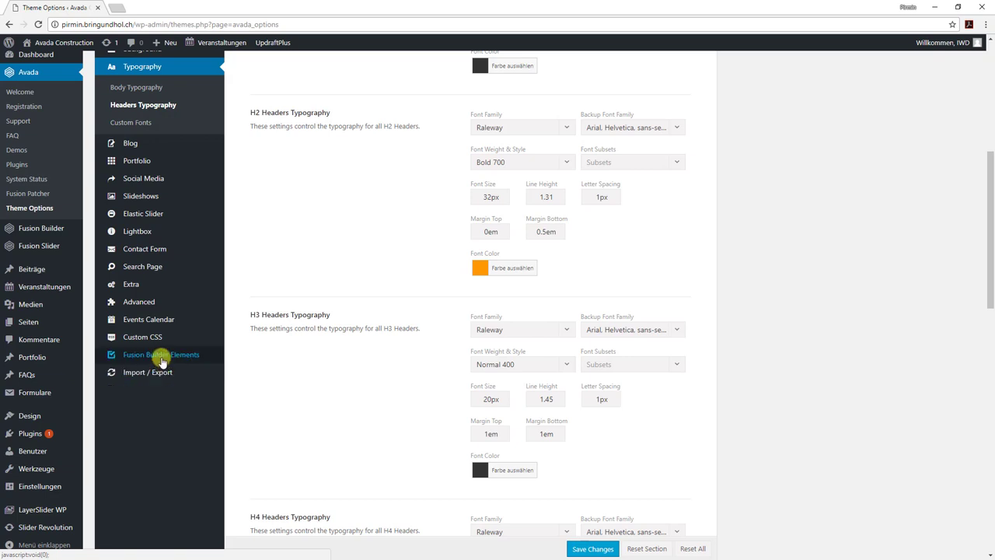
left_click(161, 358)
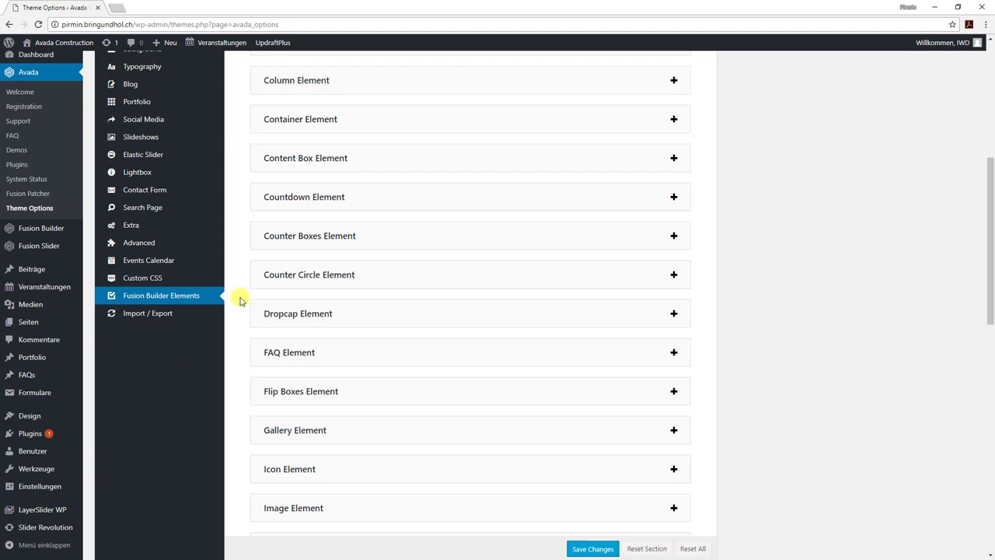
left_click(349, 121)
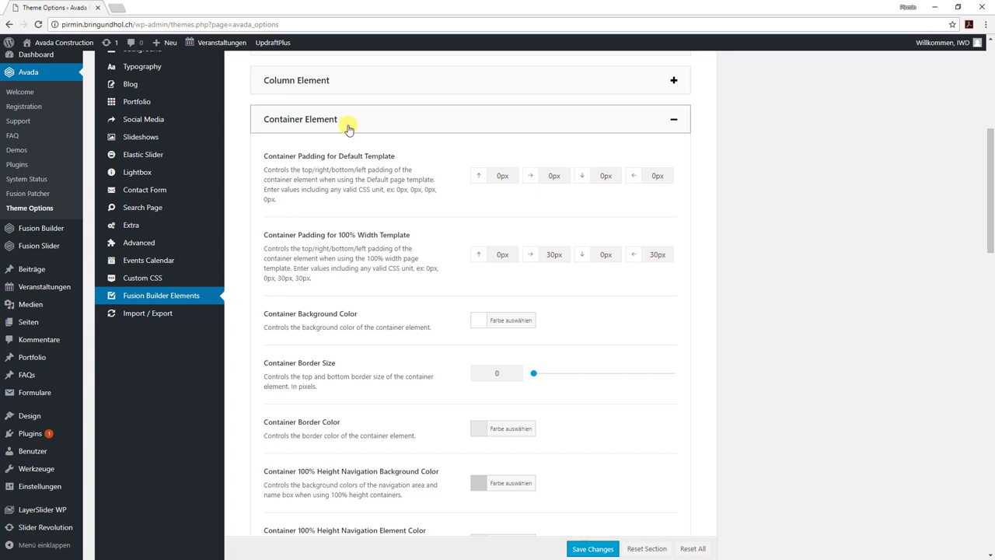
Set the default container background color to the beige rgba(214,197,177,0.62) and save the theme options.
left_click(511, 322)
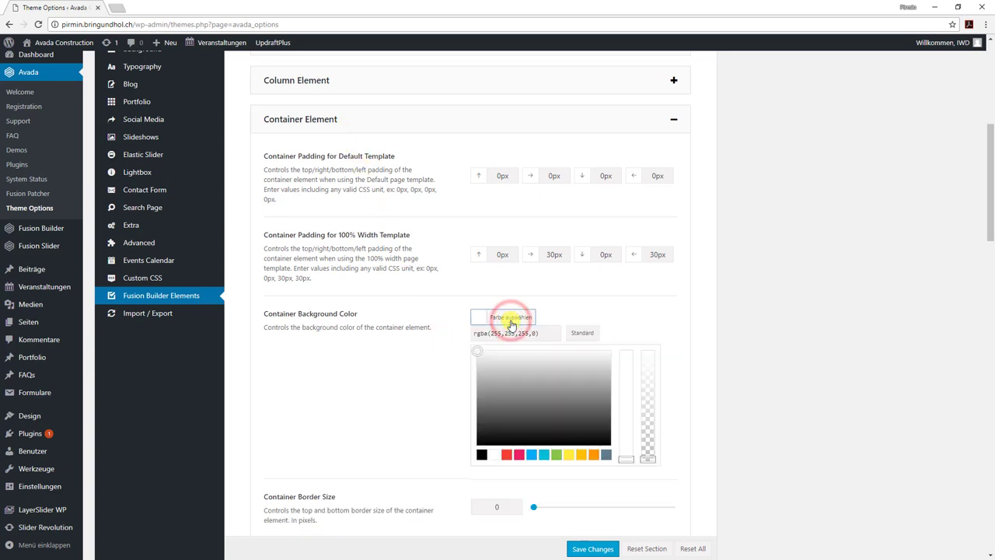
left_click(497, 366)
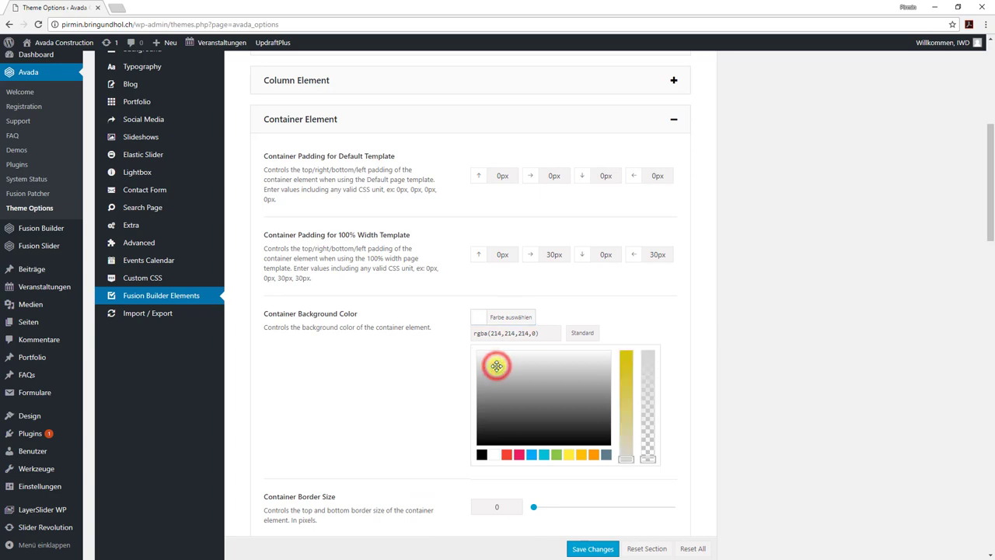
left_click_drag(632, 465, 652, 383)
left_click(647, 459)
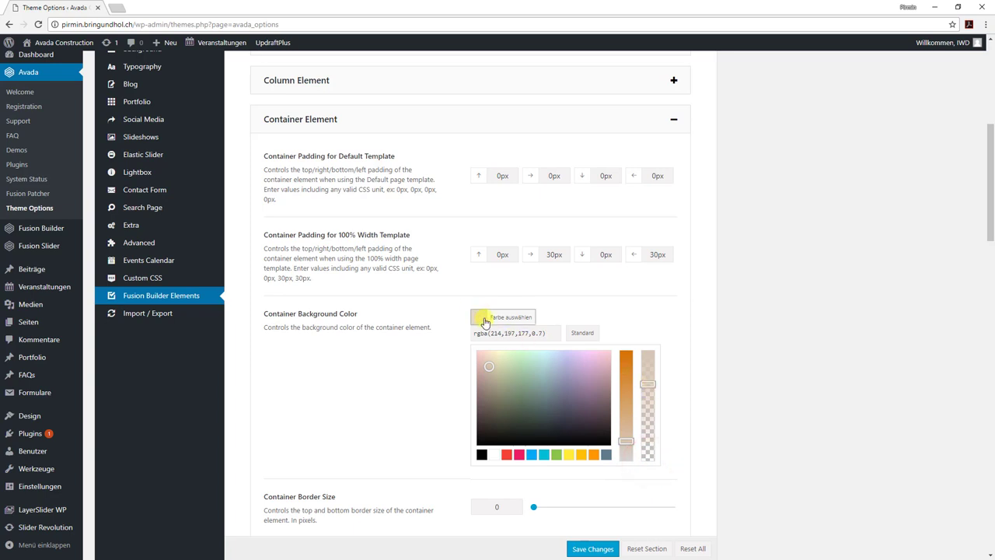
left_click_drag(649, 384, 650, 393)
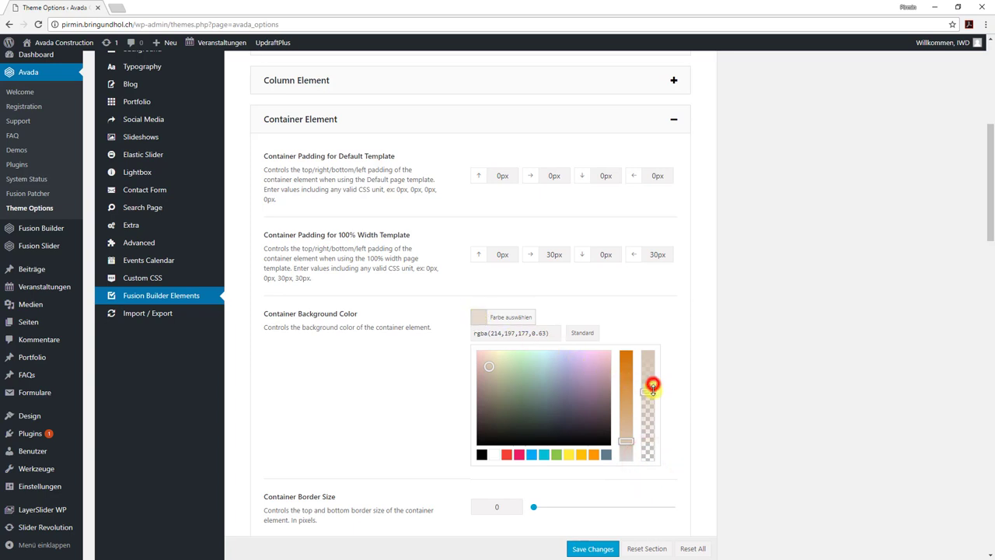
left_click(579, 551)
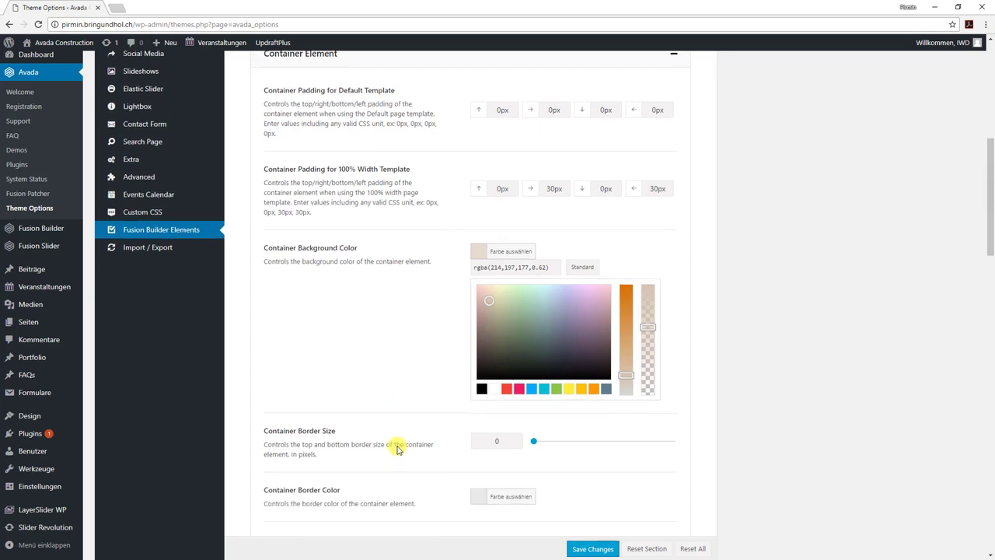
Set the default container border to 10 px with a more saturated, partly transparent color, and save the theme options.
scroll(402, 444, "down", 2)
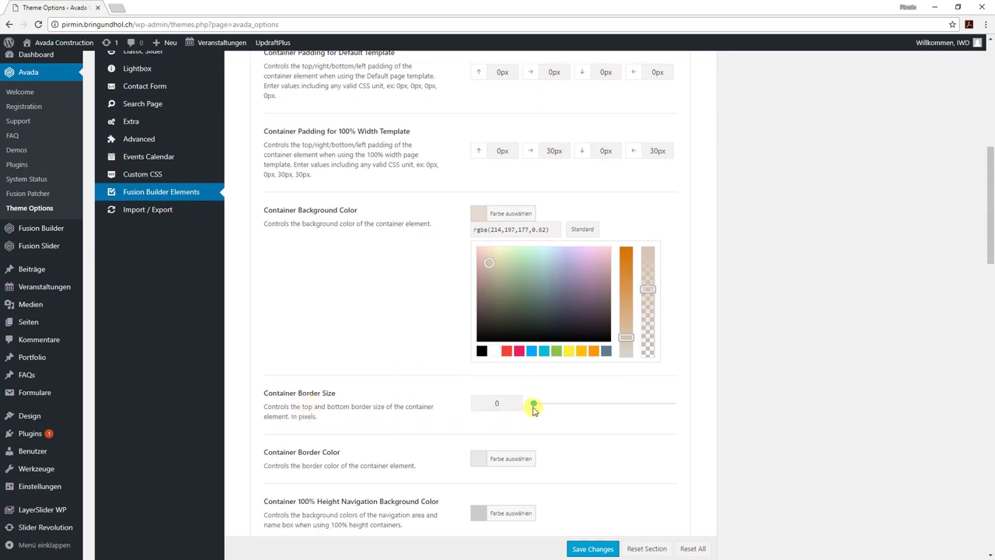
left_click_drag(533, 403, 562, 404)
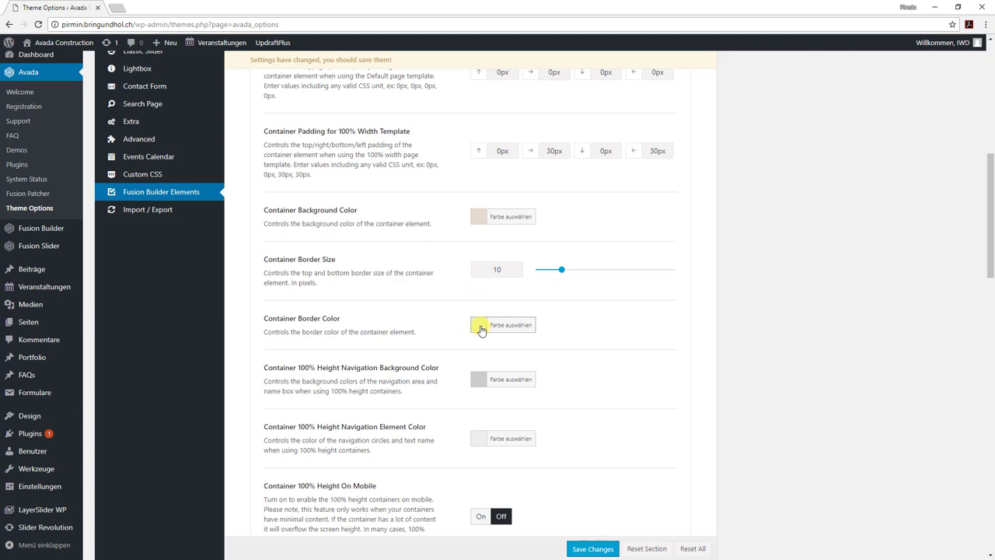
left_click(481, 330)
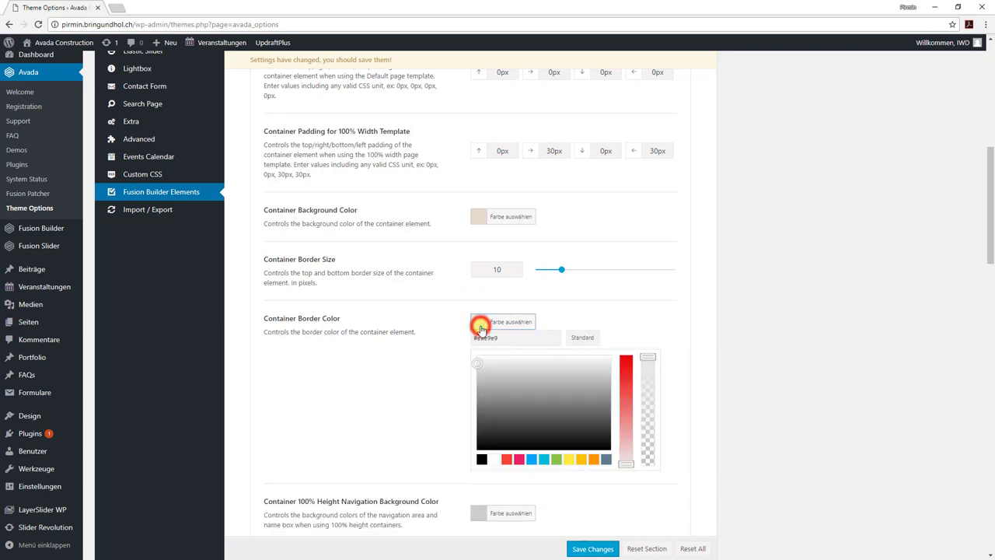
left_click(626, 389)
left_click_drag(650, 357, 649, 396)
left_click(593, 549)
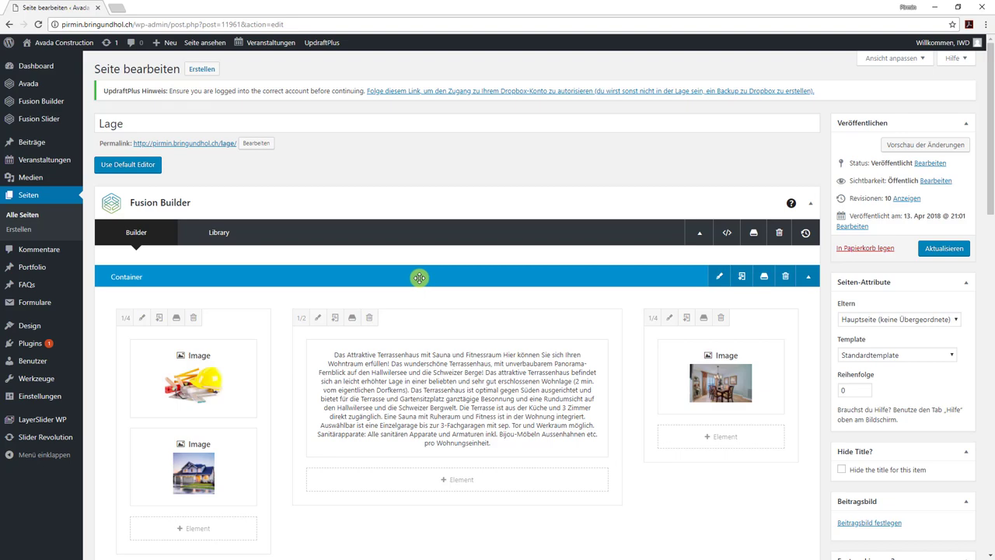
Examine the styling of the two existing containers on the live Lage page.
scroll(419, 277, "down", 5)
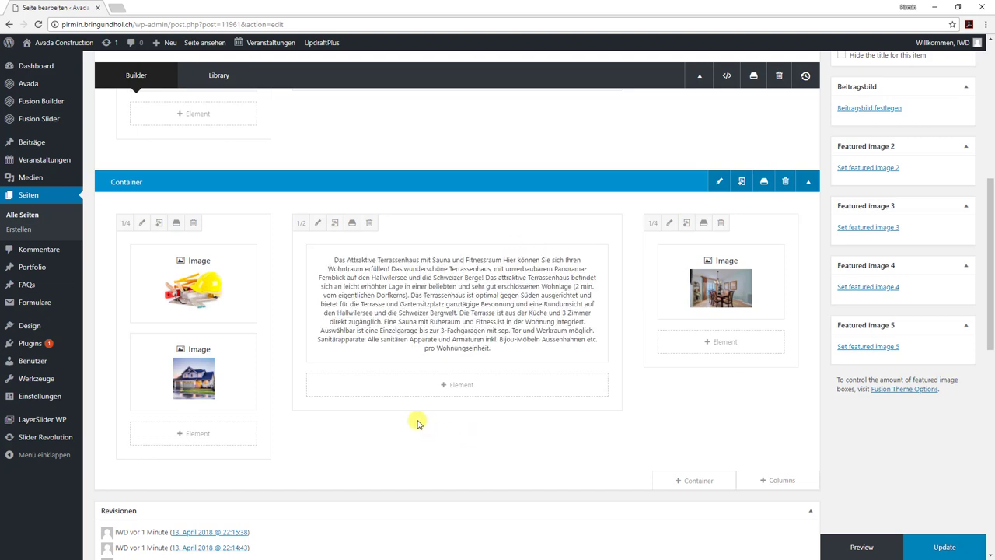
left_click(213, 44)
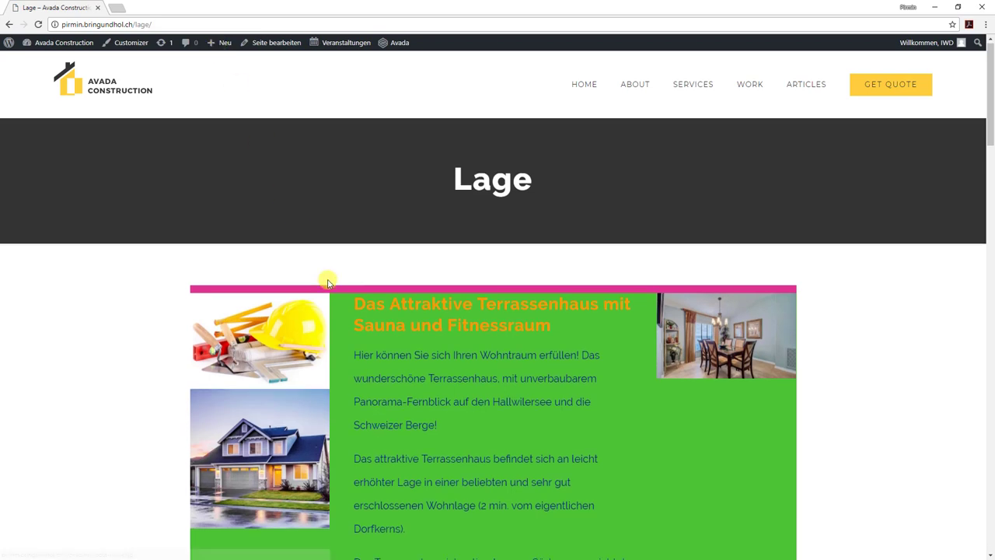
scroll(327, 280, "down", 4)
scroll(328, 283, "down", 5)
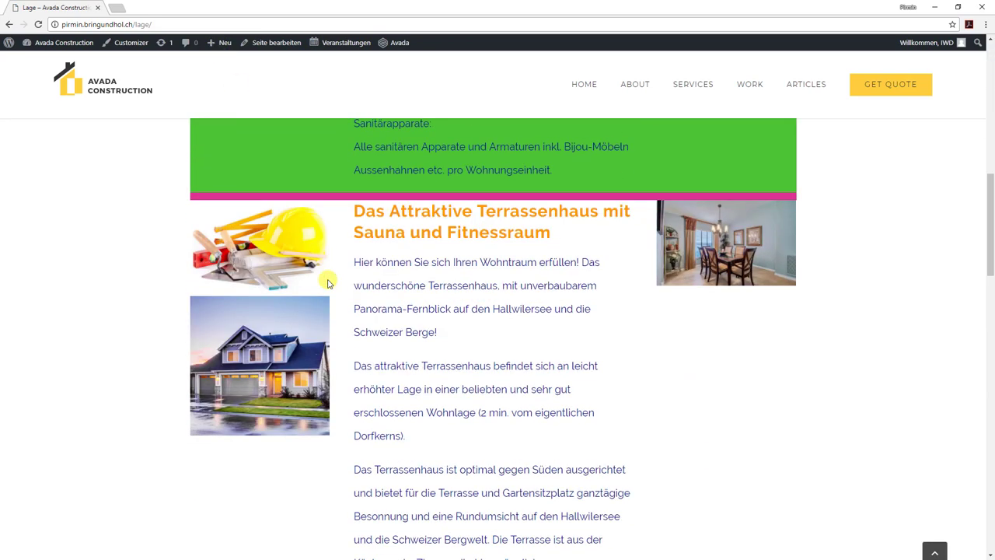
Return to editing the Lage page, clone its second container in Fusion Builder, and update the page.
left_click(280, 43)
scroll(437, 346, "down", 5)
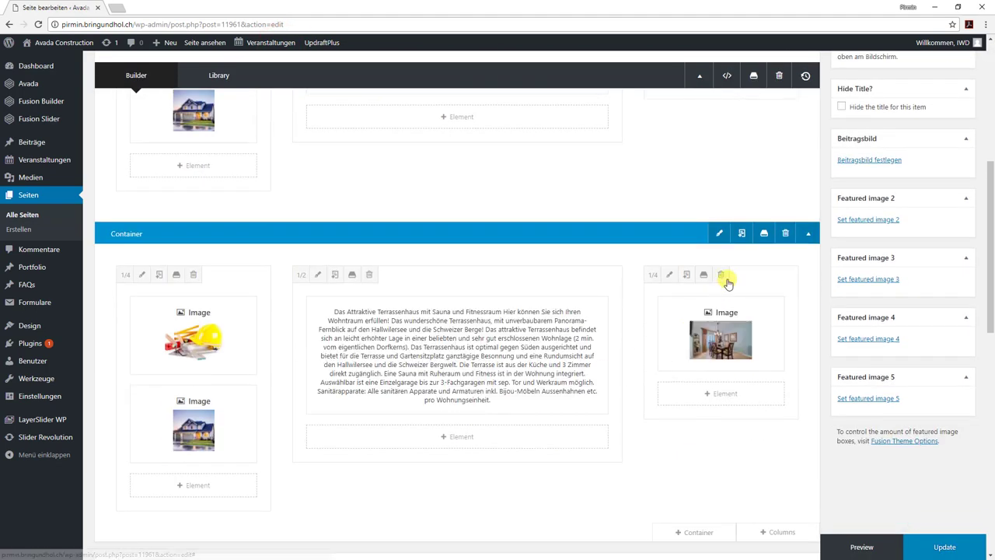
left_click(741, 234)
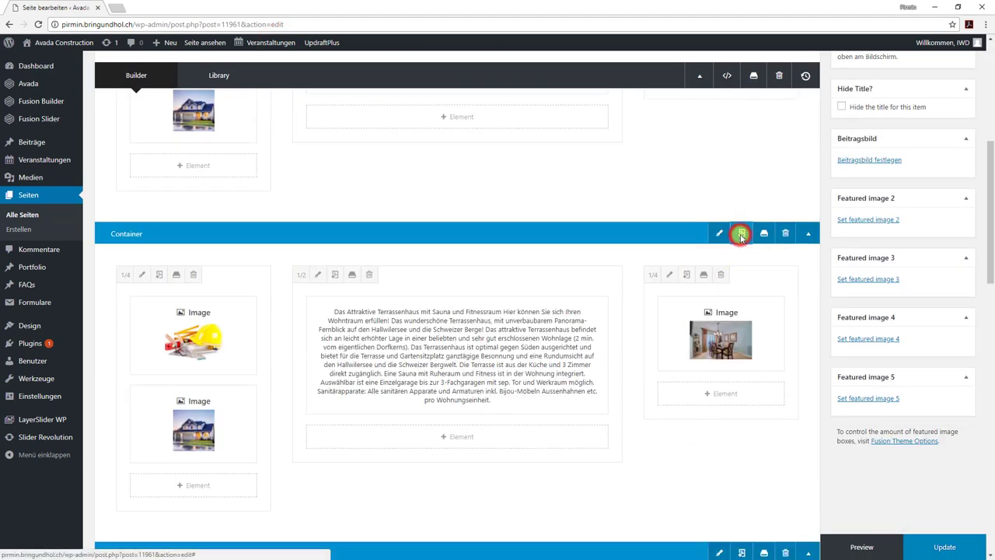
left_click(741, 234)
scroll(630, 362, "down", 3)
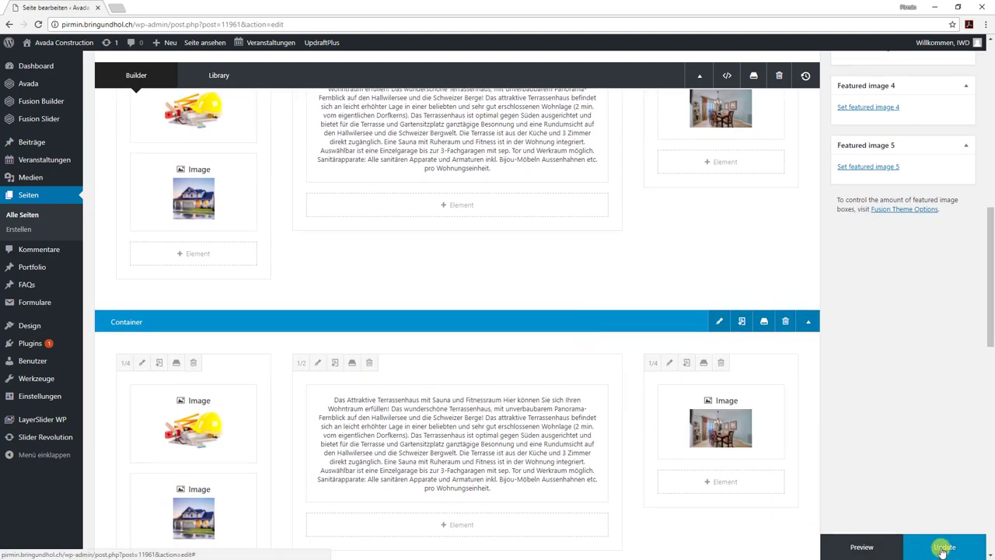
Open the live Lage page and examine the background and border of the cloned container.
left_click(205, 45)
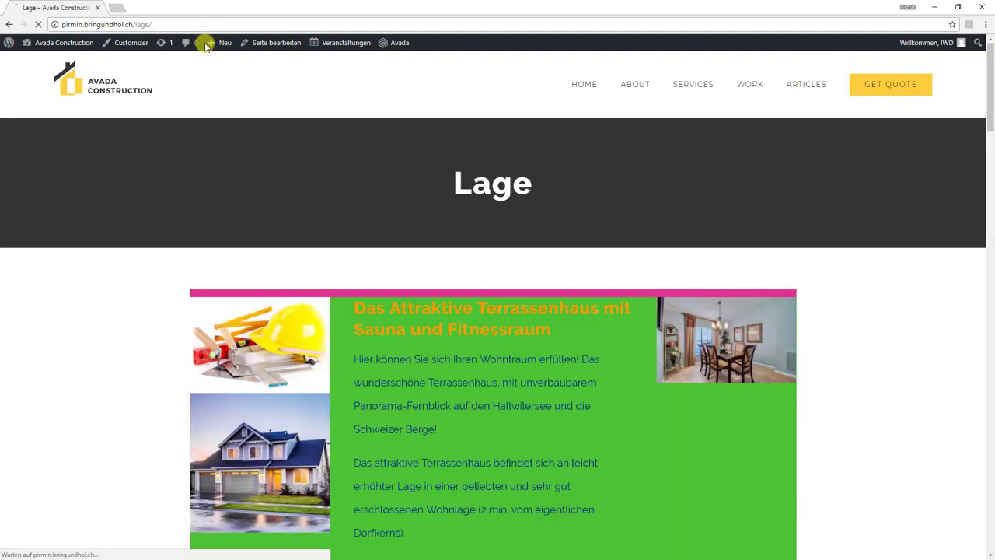
scroll(430, 268, "down", 5)
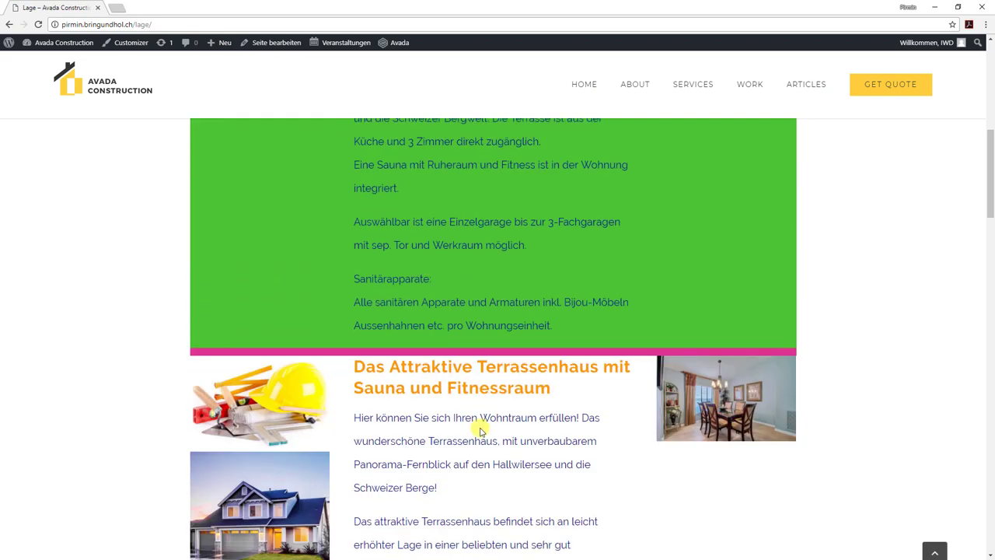
scroll(480, 432, "down", 7)
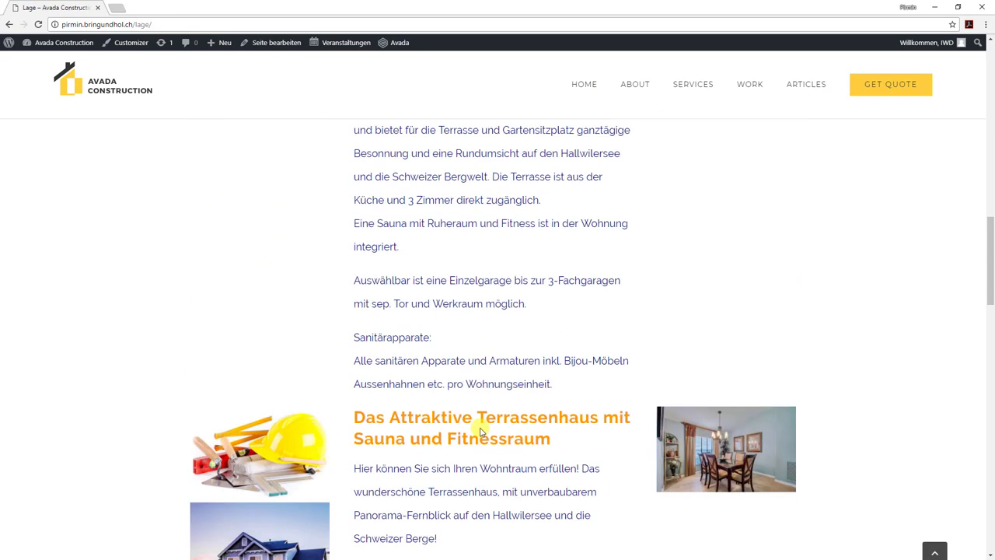
scroll(480, 432, "down", 2)
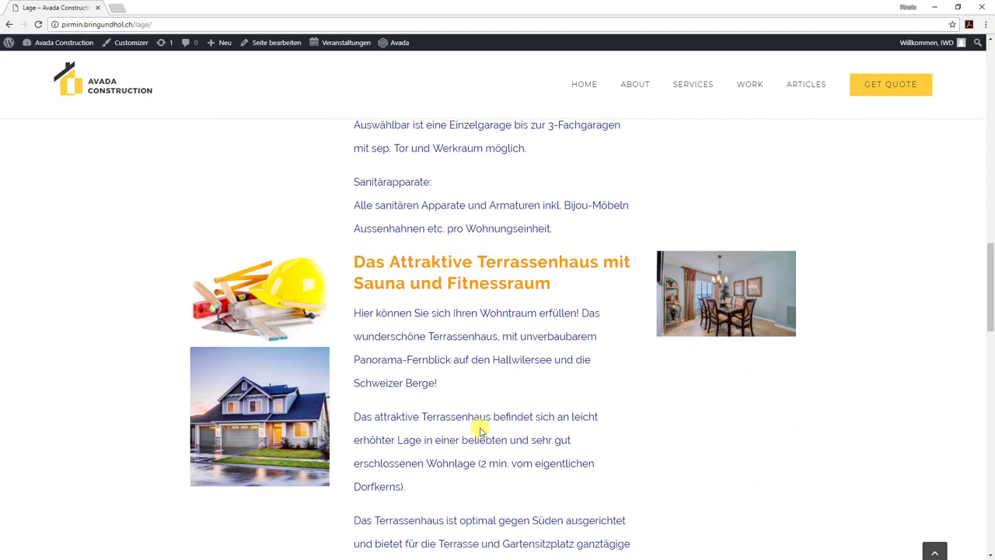
Return to editing the Lage page and delete the cloned third container.
left_click(279, 48)
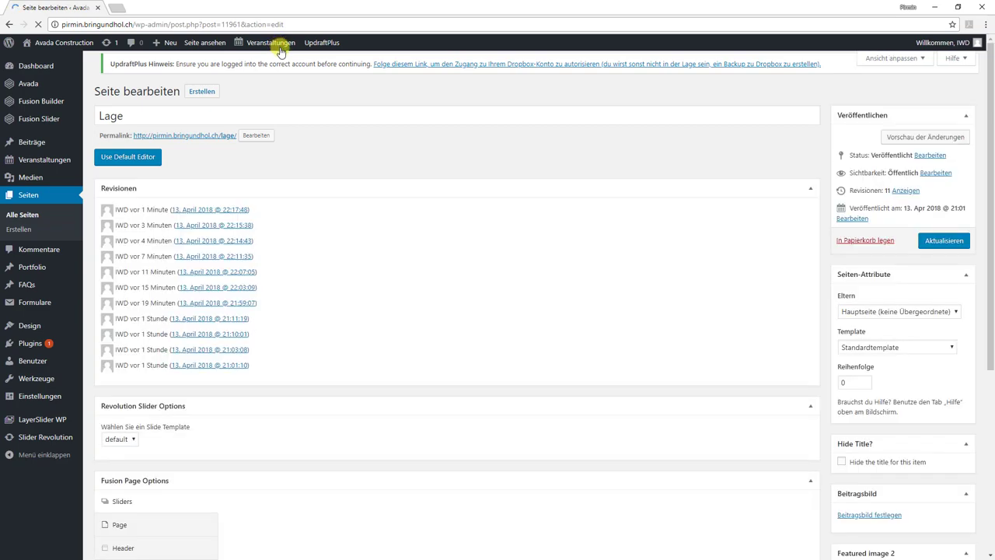
scroll(412, 297, "down", 5)
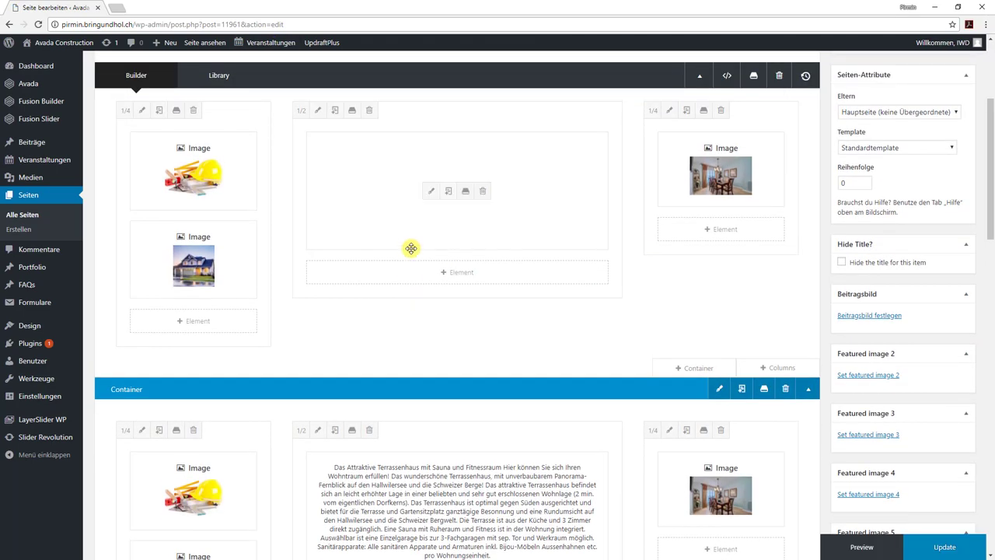
scroll(426, 349, "down", 4)
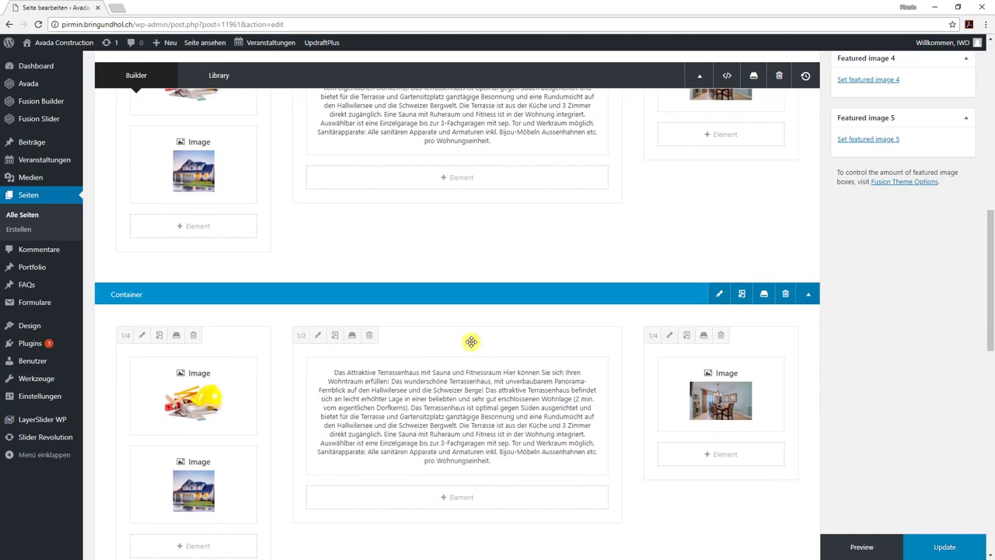
left_click(786, 296)
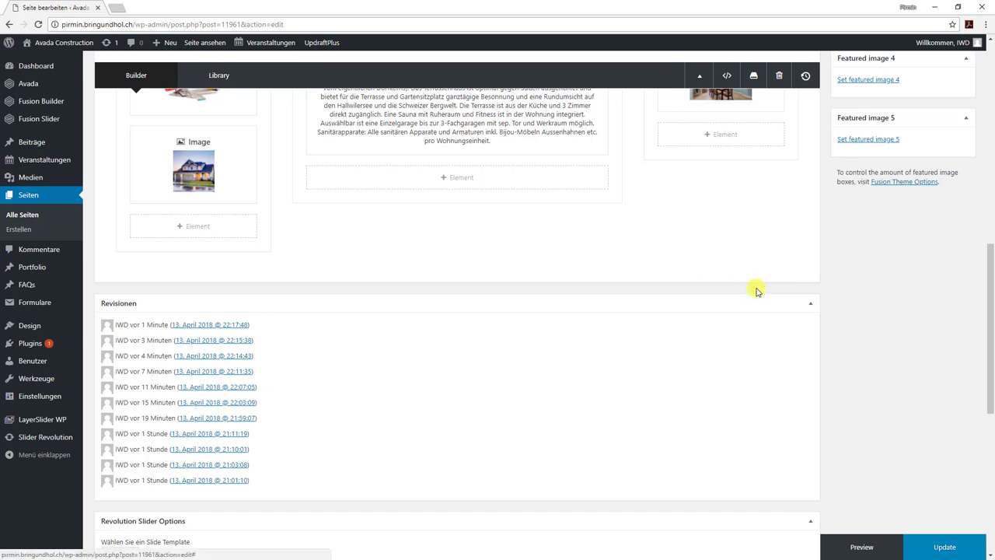
Add a new container with three 1/3 columns at the page's end and place the glow_shape_3.png image in its first column.
left_click(699, 276)
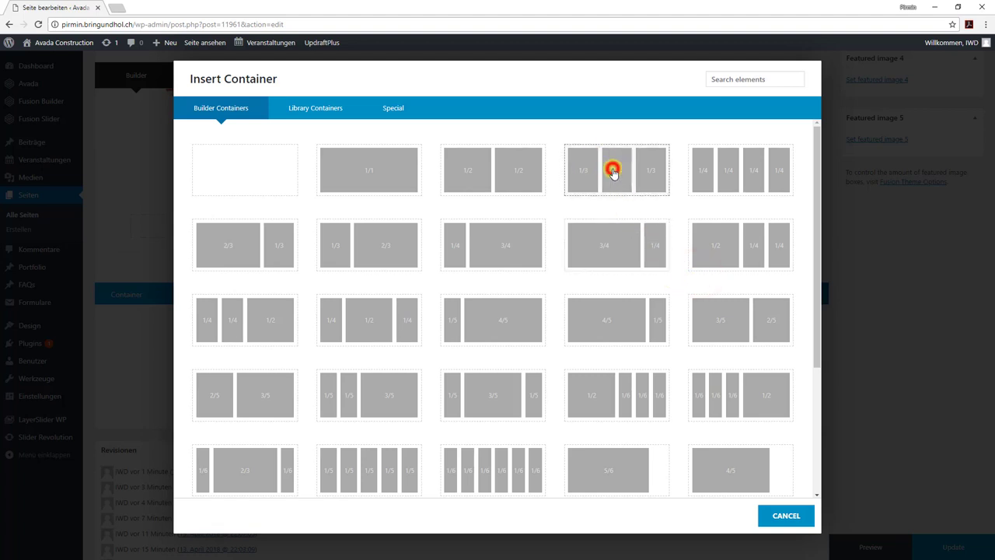
left_click(613, 171)
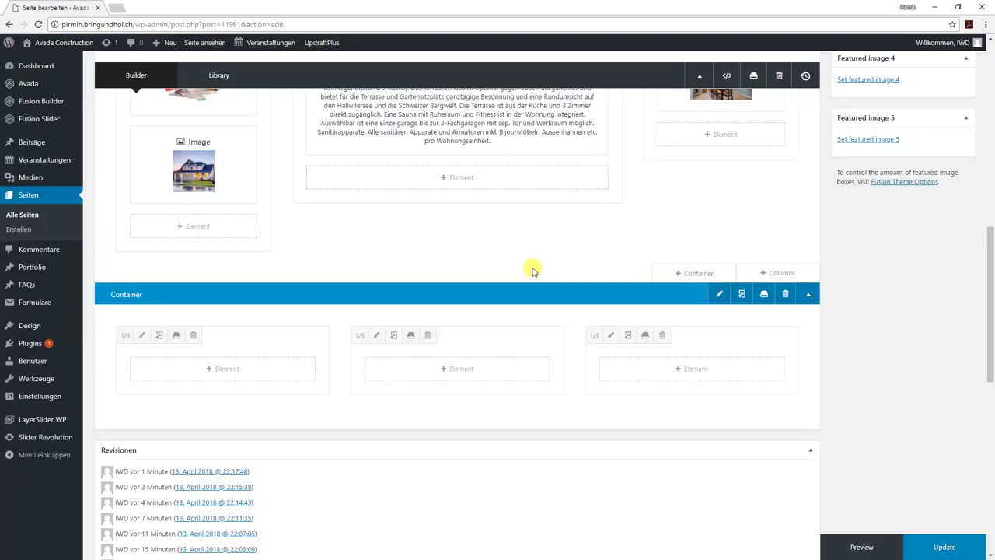
left_click(208, 370)
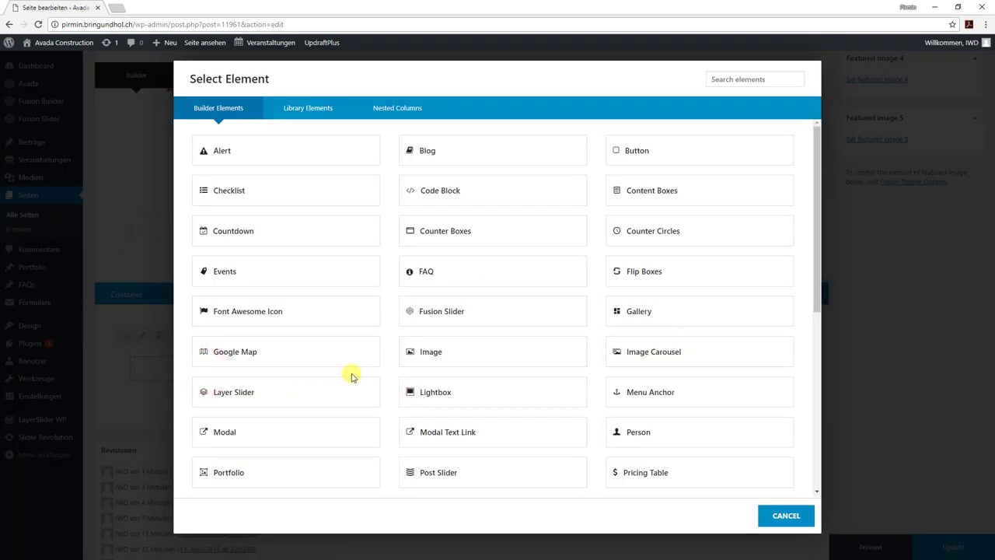
left_click(434, 351)
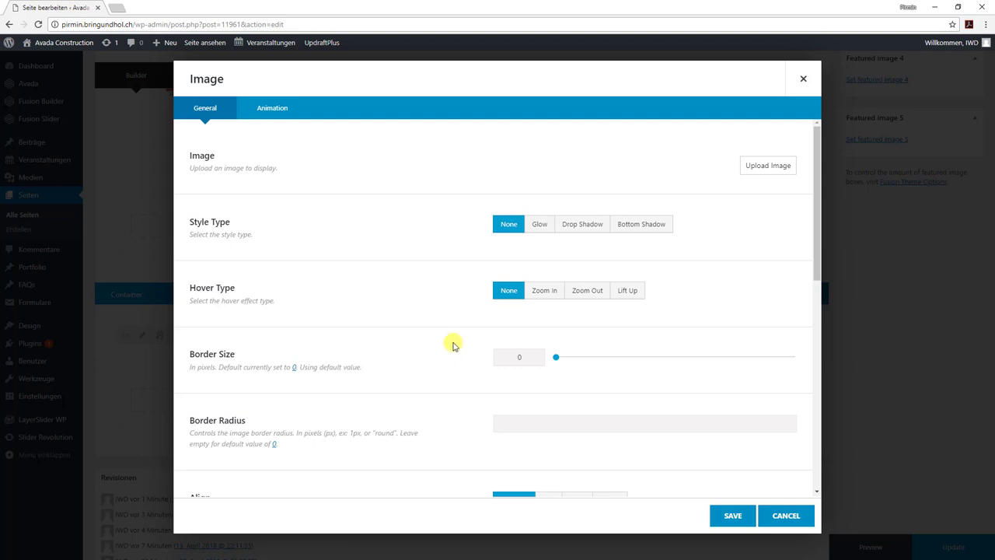
left_click(766, 167)
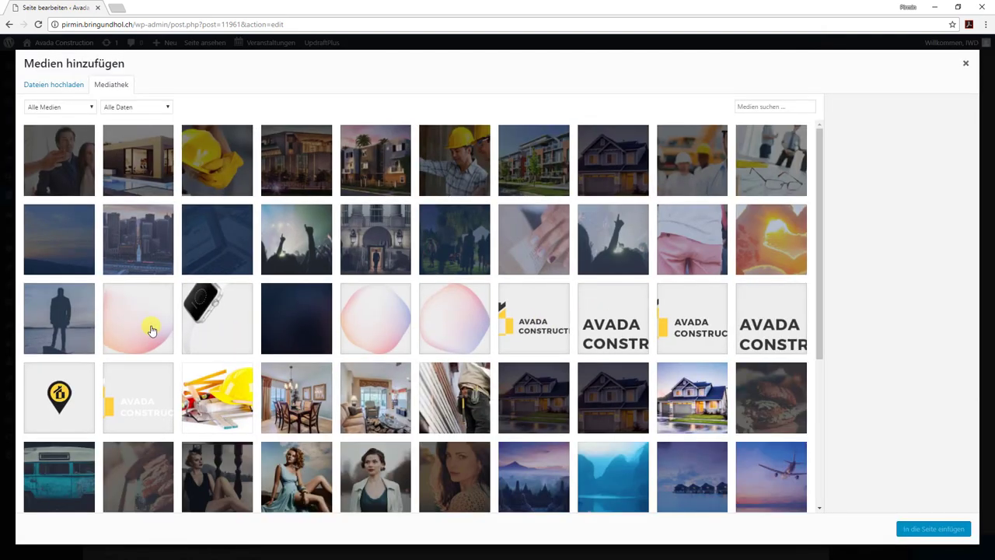
left_click(148, 329)
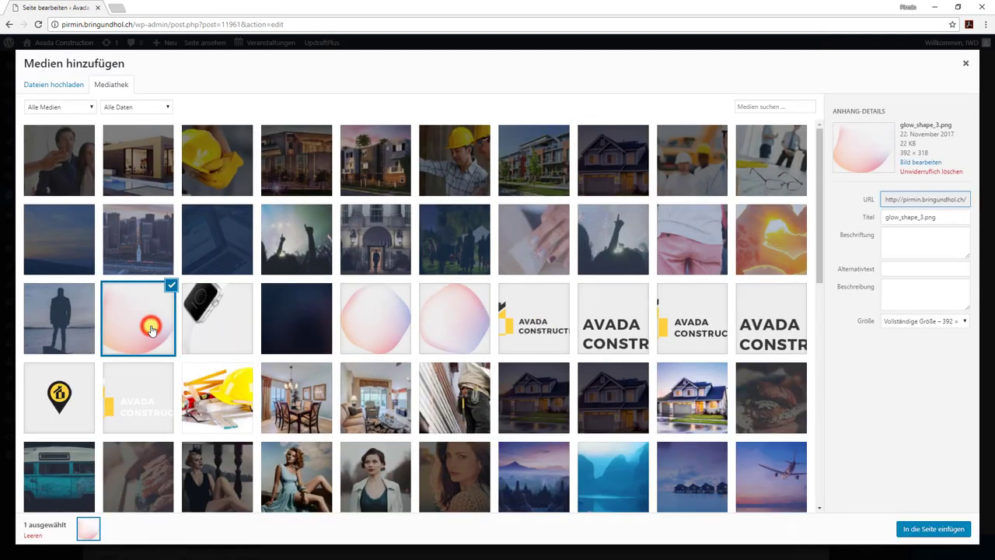
left_click(906, 528)
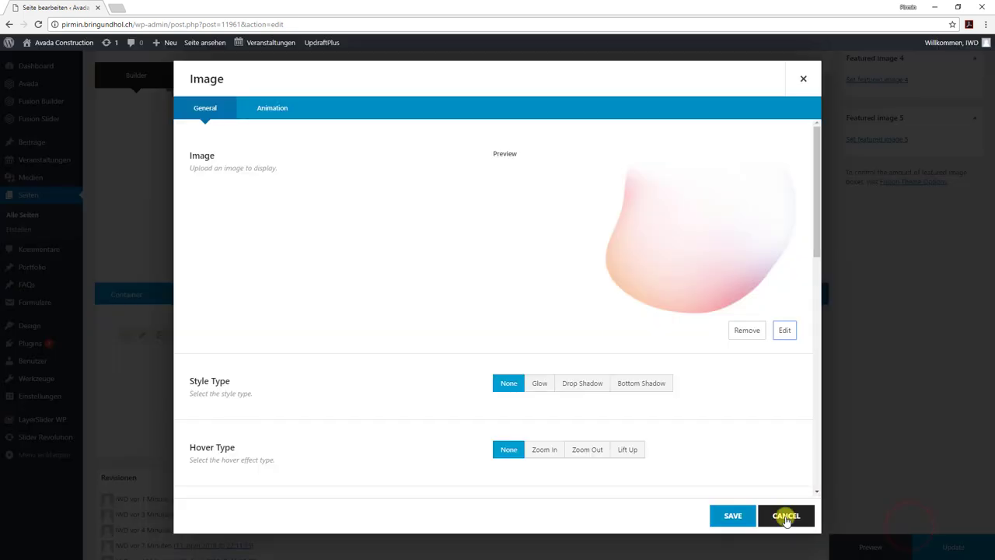
left_click(735, 516)
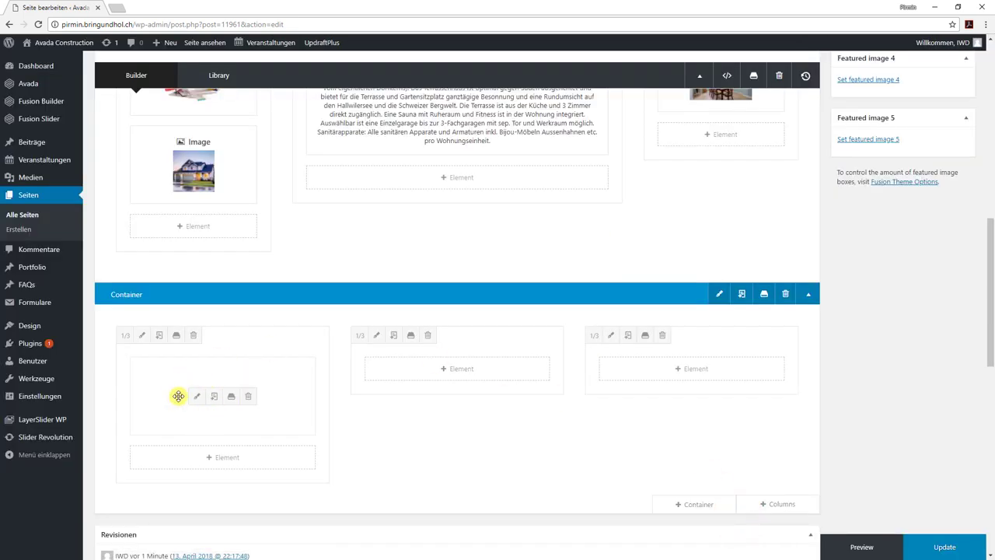
Clone the new container's image column twice and delete its two empty 1/3 columns.
left_click(158, 337)
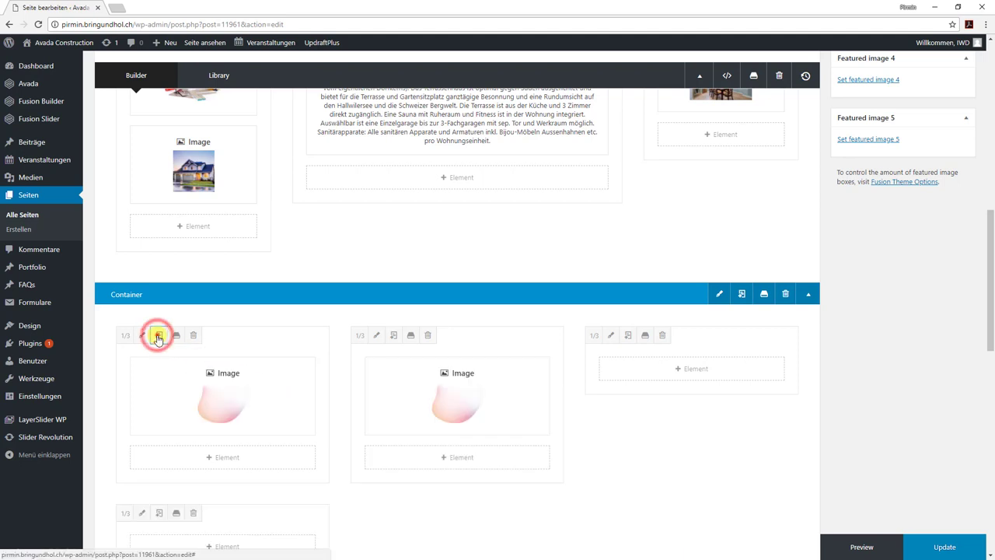
left_click(159, 337)
scroll(344, 396, "down", 2)
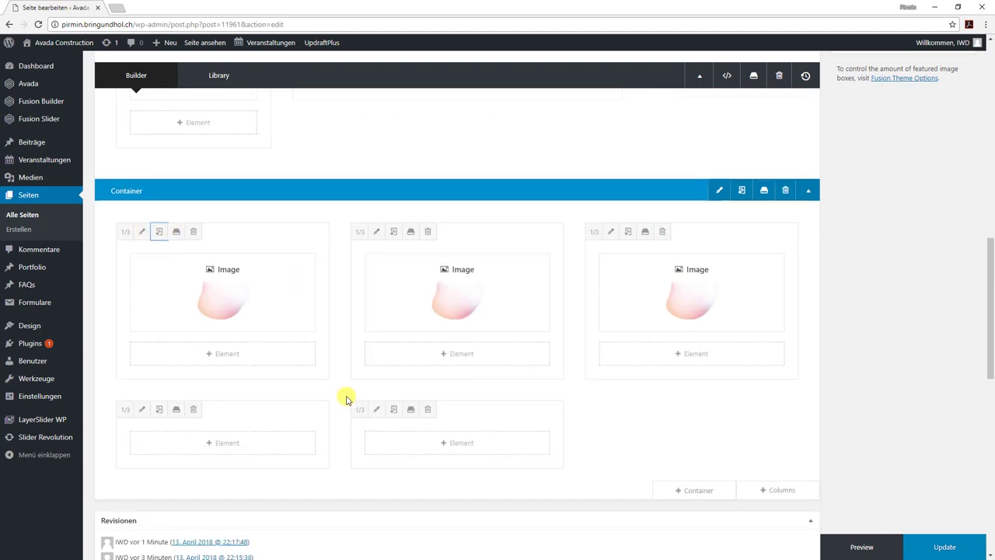
left_click(194, 410)
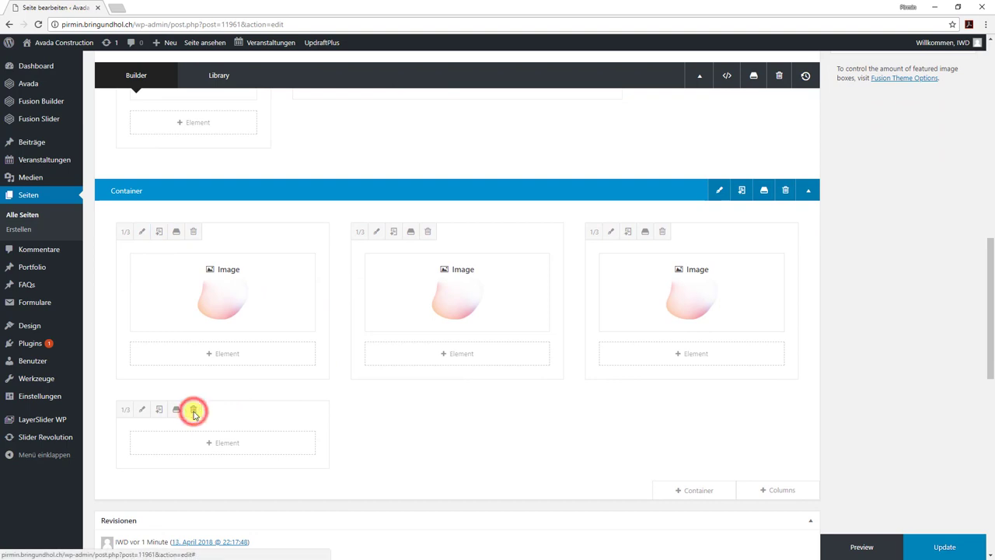
left_click(194, 411)
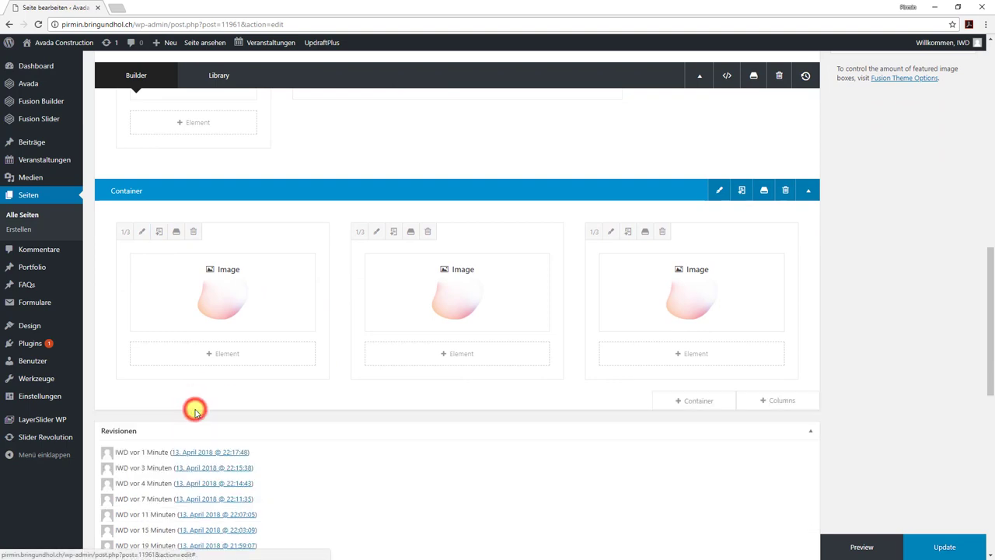
Update the Lage page and examine the new three-column image container on the live page.
left_click(946, 548)
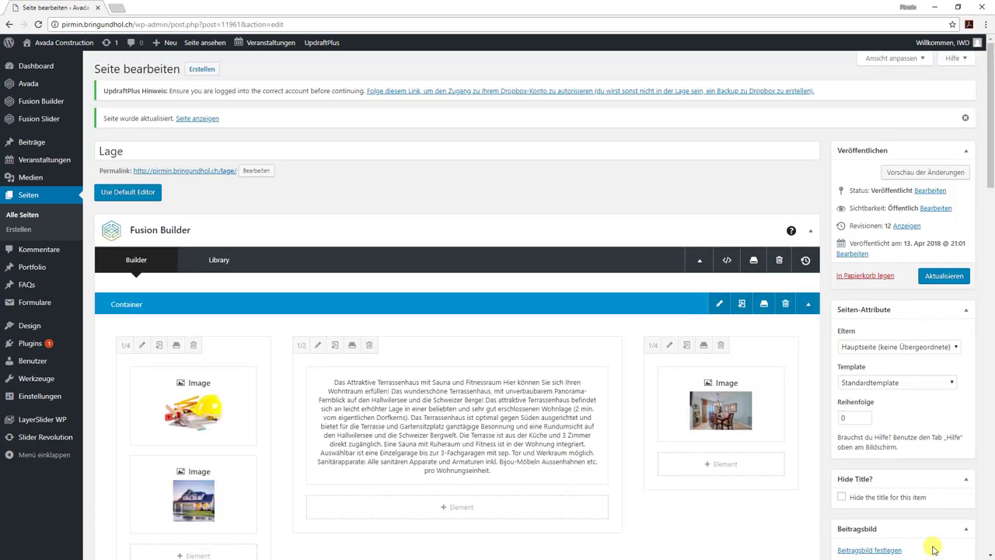
left_click(197, 43)
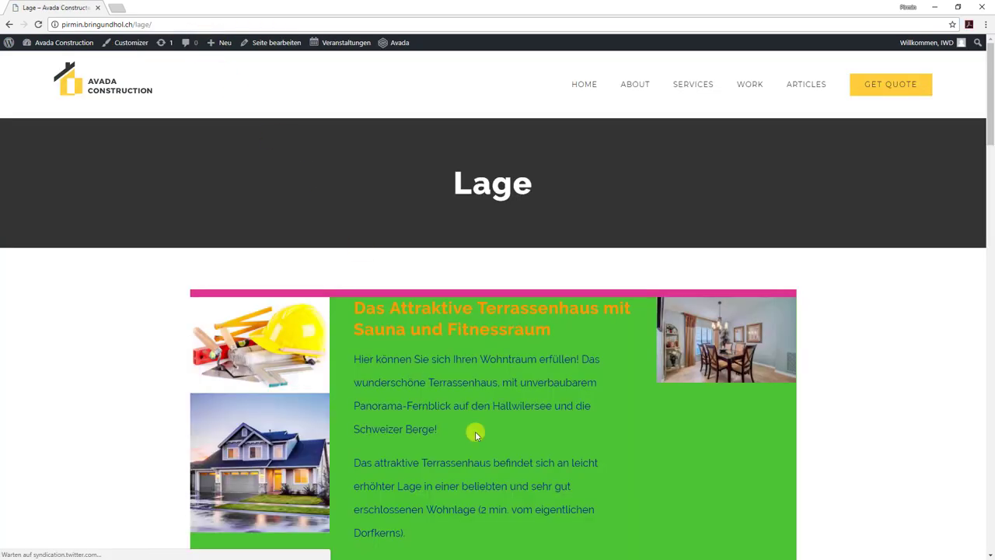
scroll(476, 431, "down", 4)
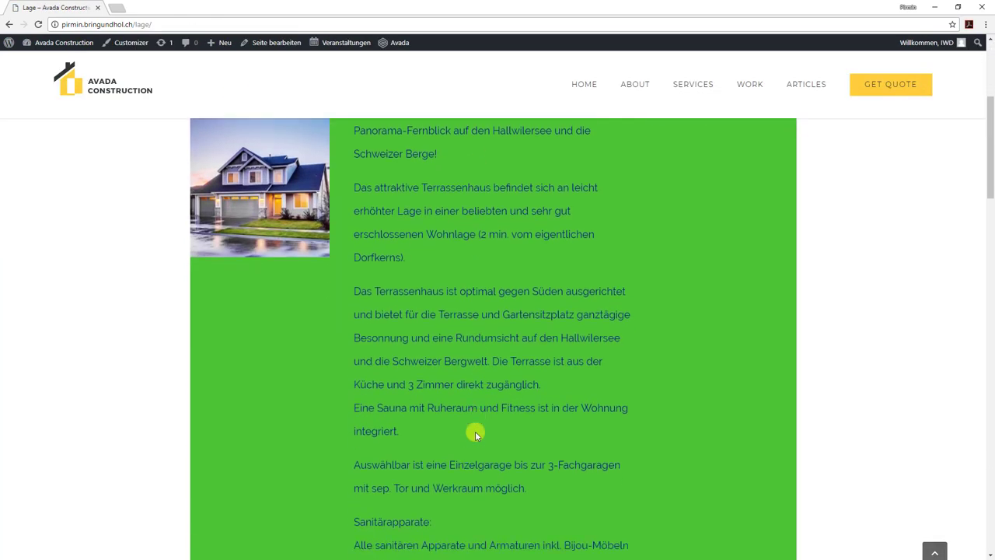
scroll(475, 431, "down", 5)
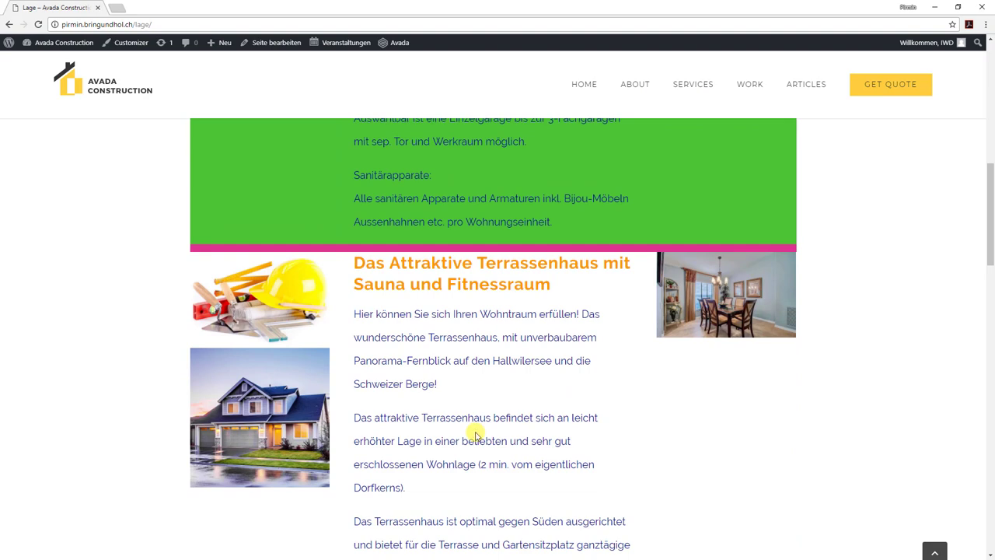
scroll(475, 433, "down", 6)
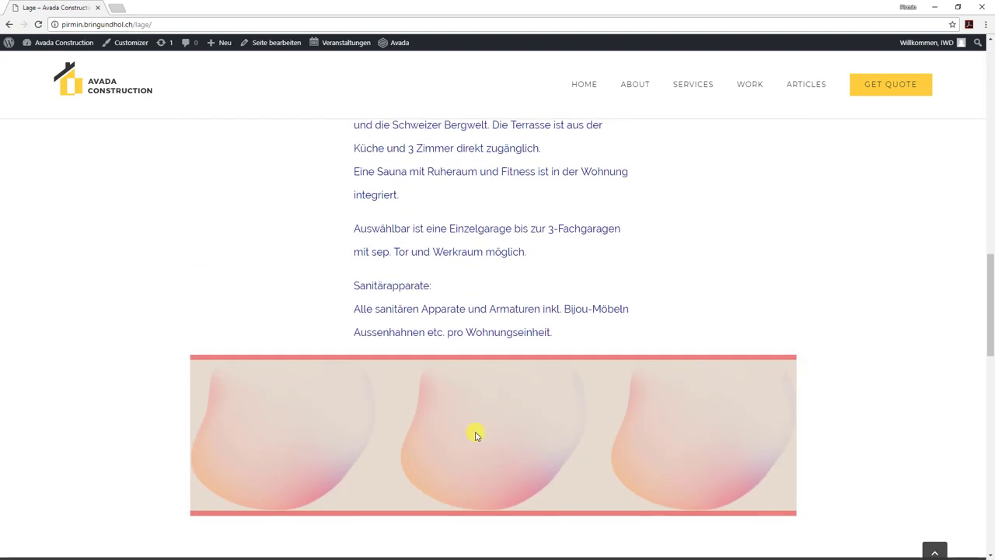